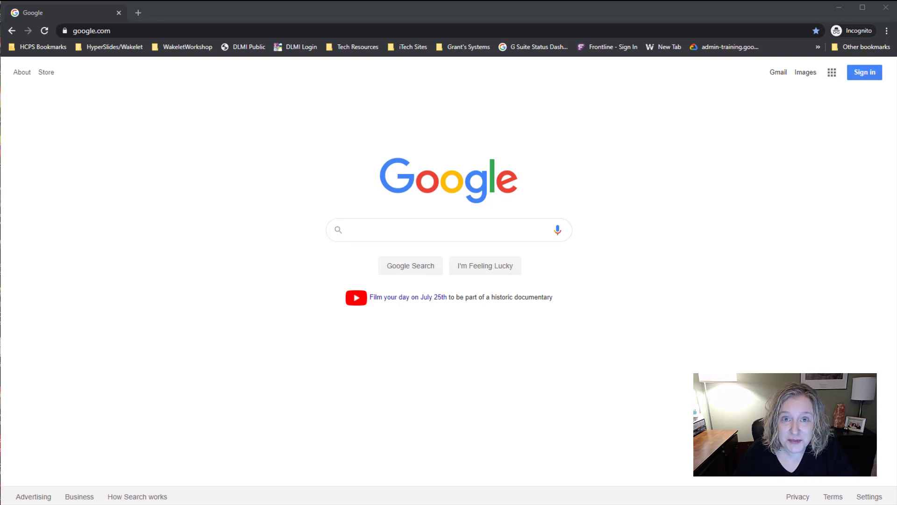
# Sign in to the Google account with the school e-mail address and the account password.
pyautogui.click(754, 284)
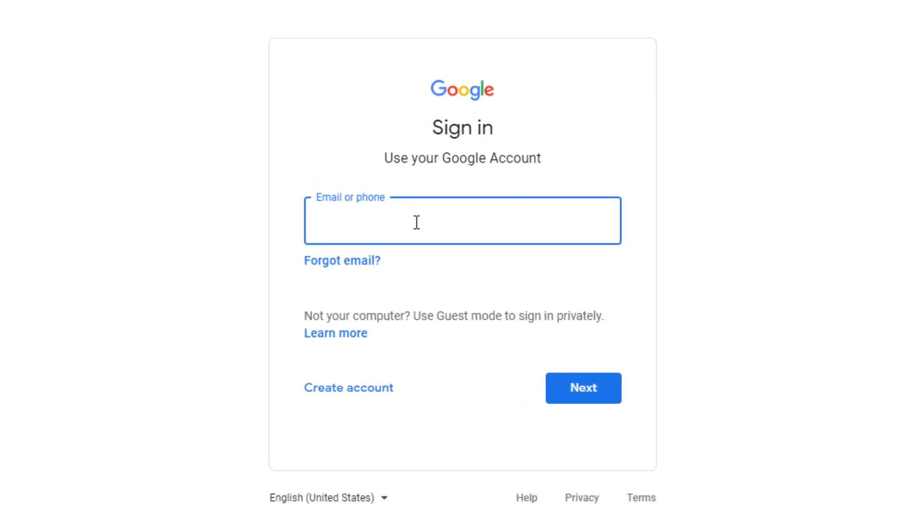
pyautogui.click(417, 221)
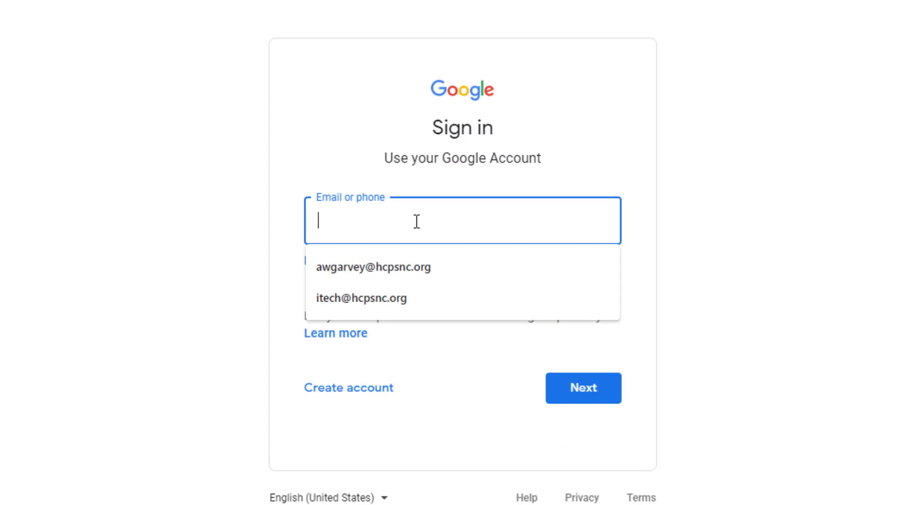
pyautogui.click(451, 296)
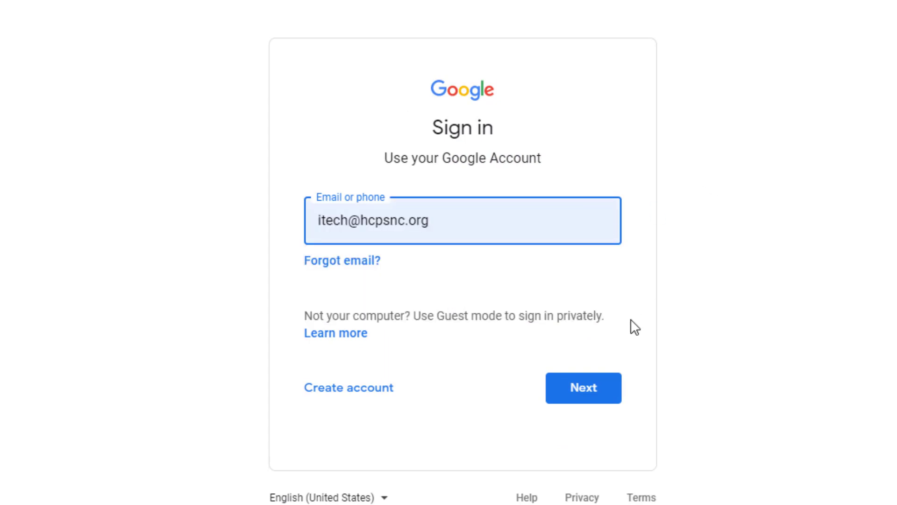
pyautogui.click(606, 388)
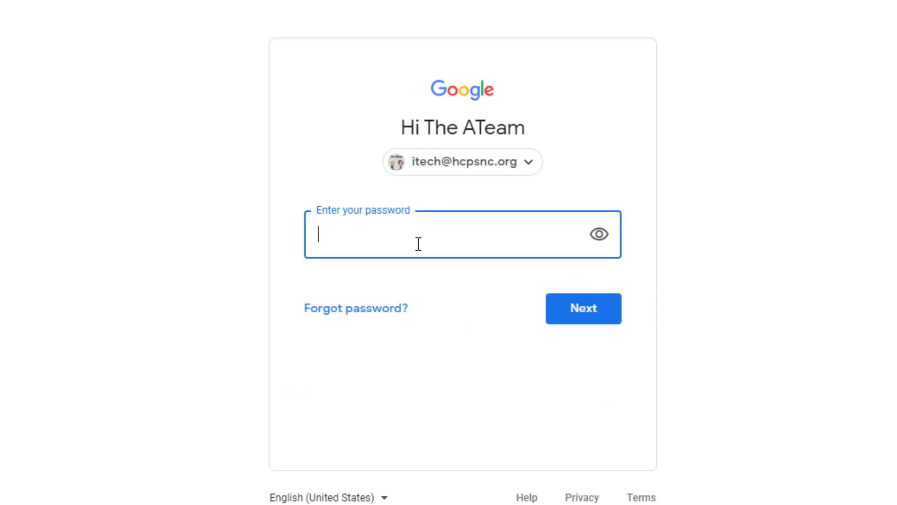
pyautogui.write('•••••••••')
pyautogui.click(569, 314)
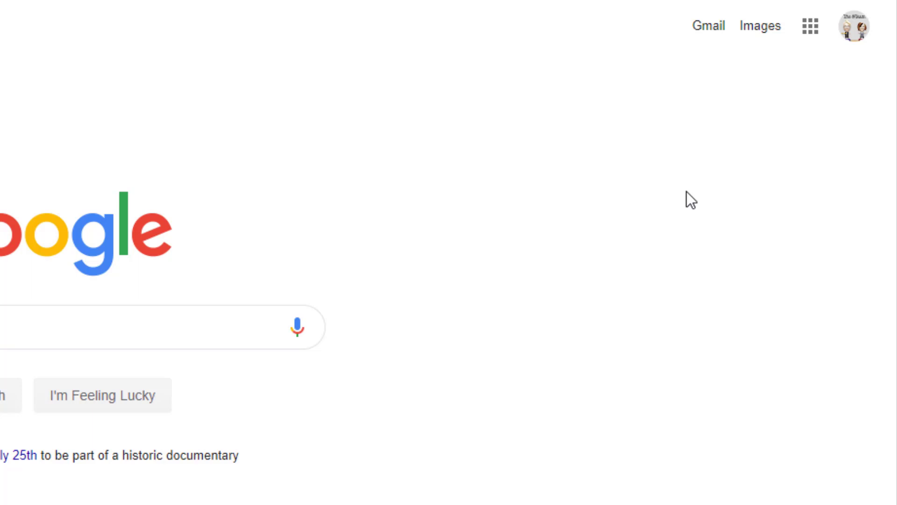
# Open Google Classroom from the list of Google apps.
pyautogui.click(813, 33)
pyautogui.scroll(-4, 745, 154)
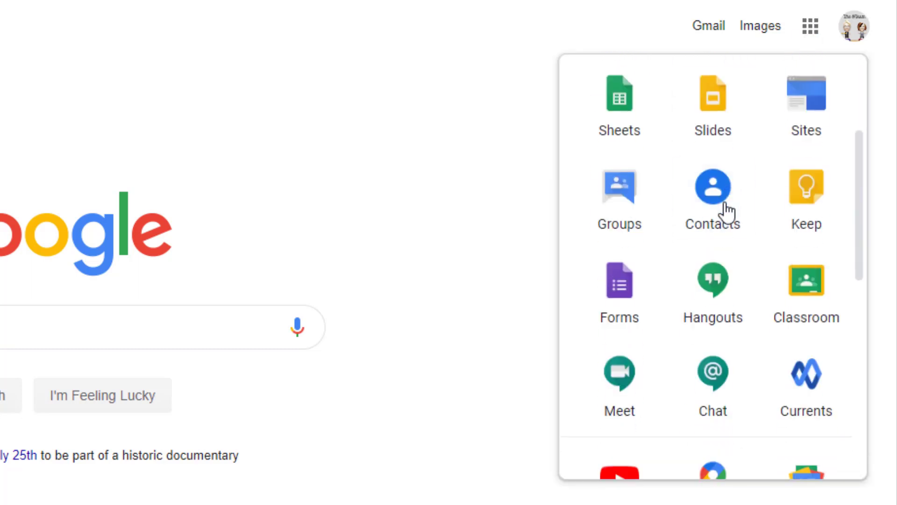
pyautogui.click(809, 286)
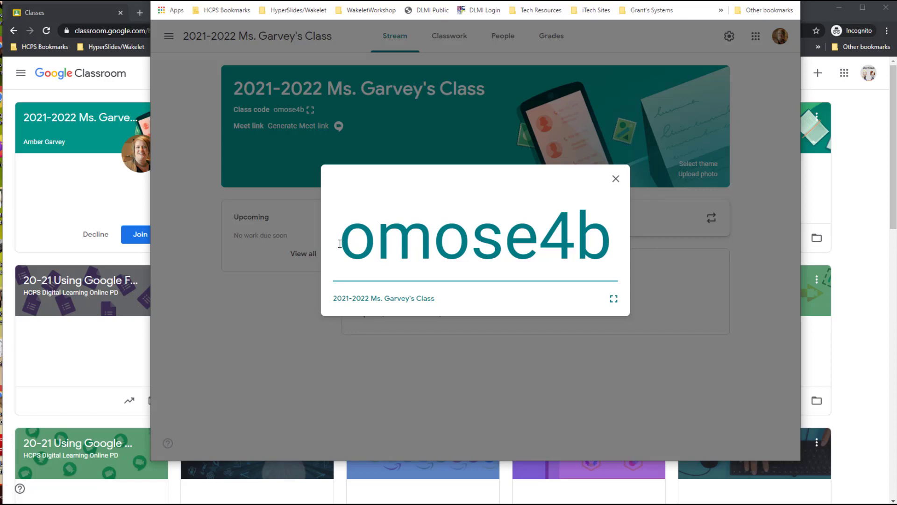
# Copy the enlarged class code from the teacher's class window and return to the student's Classroom window.
pyautogui.moveTo(342, 243); pyautogui.dragTo(604, 246)
pyautogui.rightClick(601, 247)
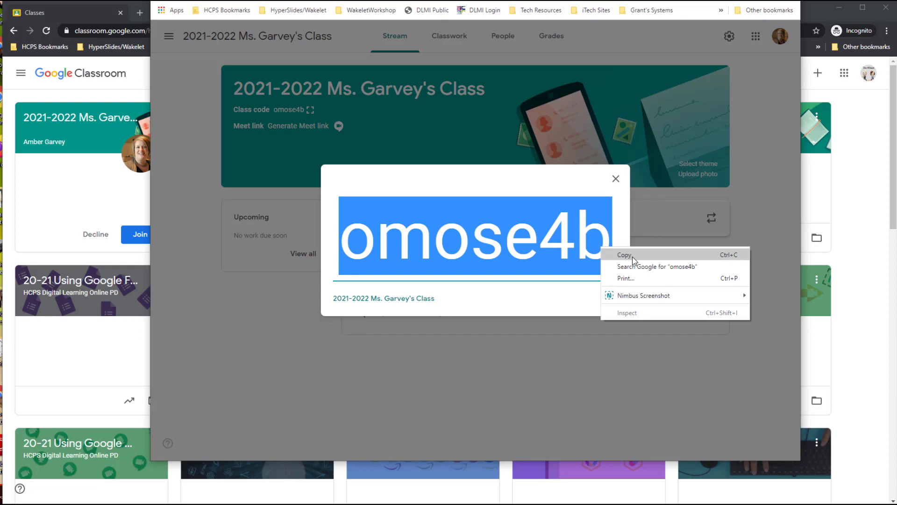
pyautogui.click(625, 254)
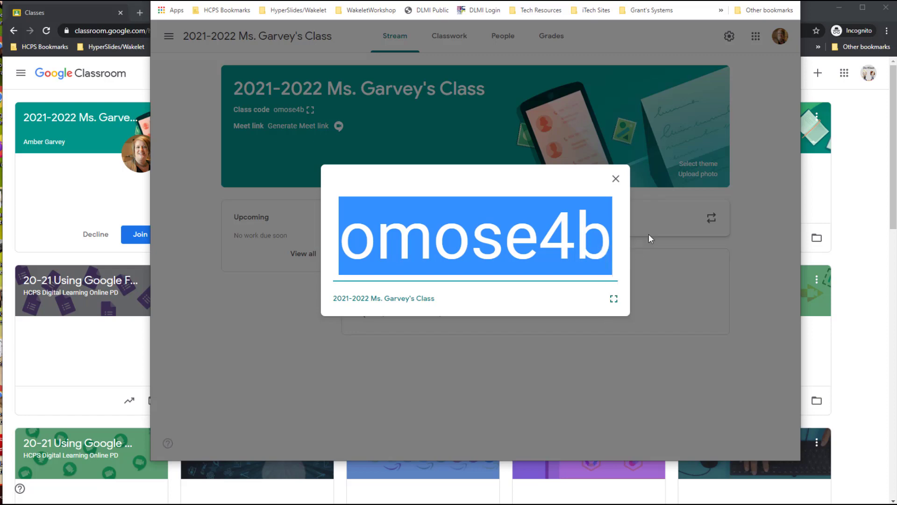
pyautogui.hotkey('alt', 'Tab')
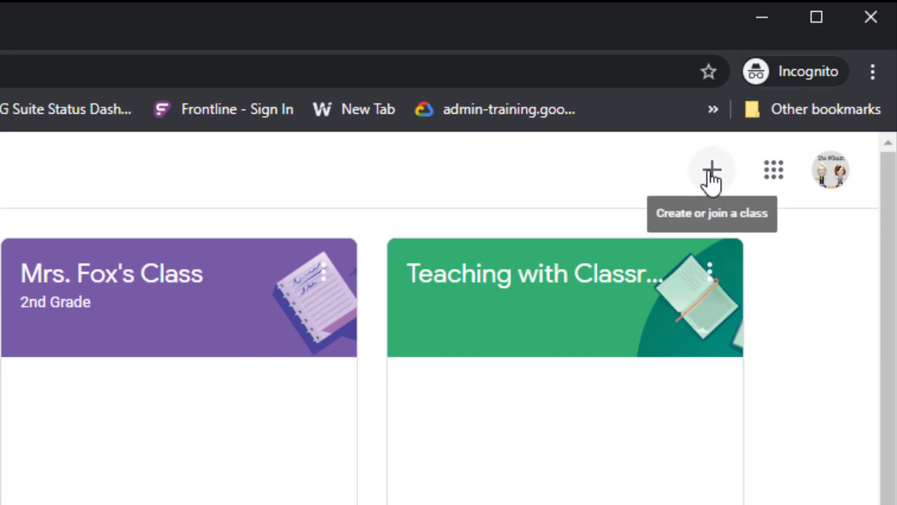
# Join the teacher's 2021-2022 class as a student using the copied class code.
pyautogui.click(712, 180)
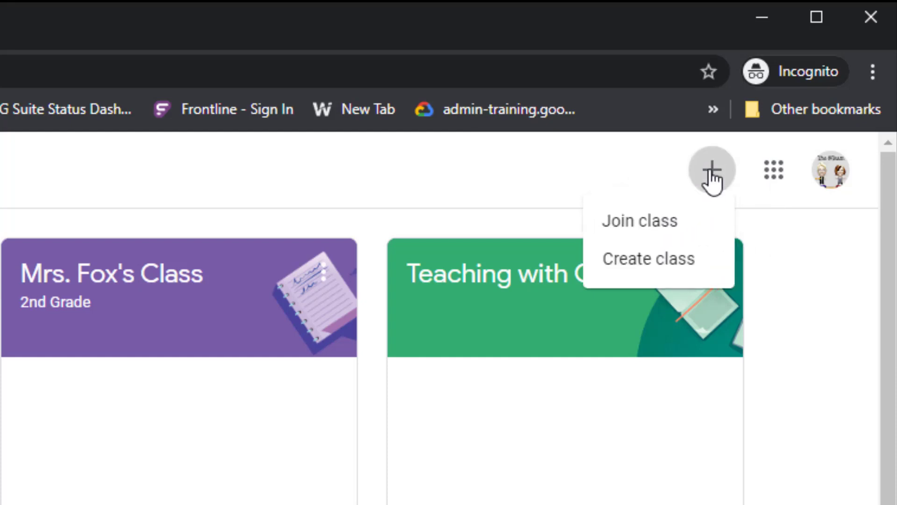
pyautogui.click(700, 226)
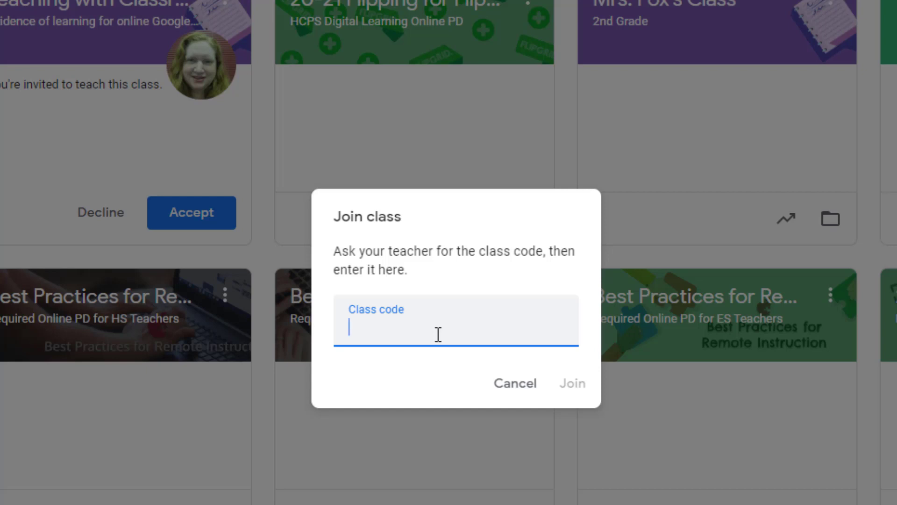
pyautogui.hotkey('ctrl', 'v')
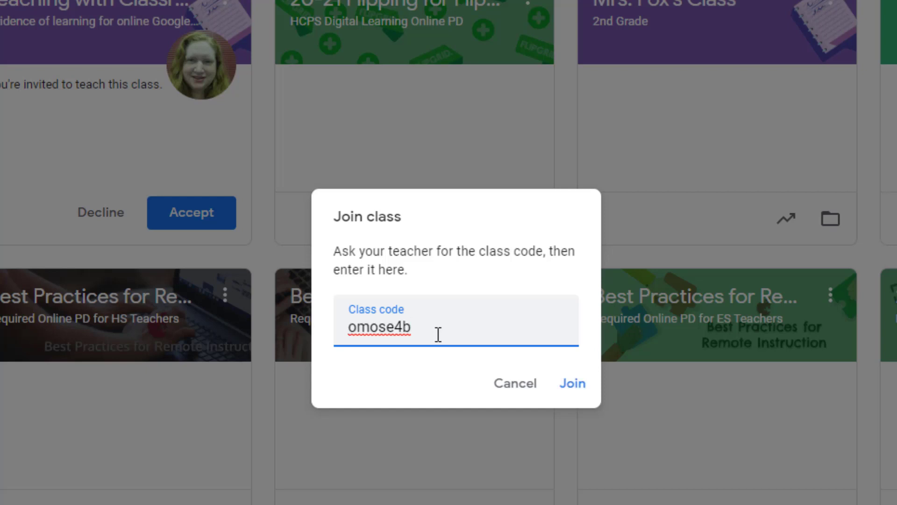
pyautogui.click(572, 384)
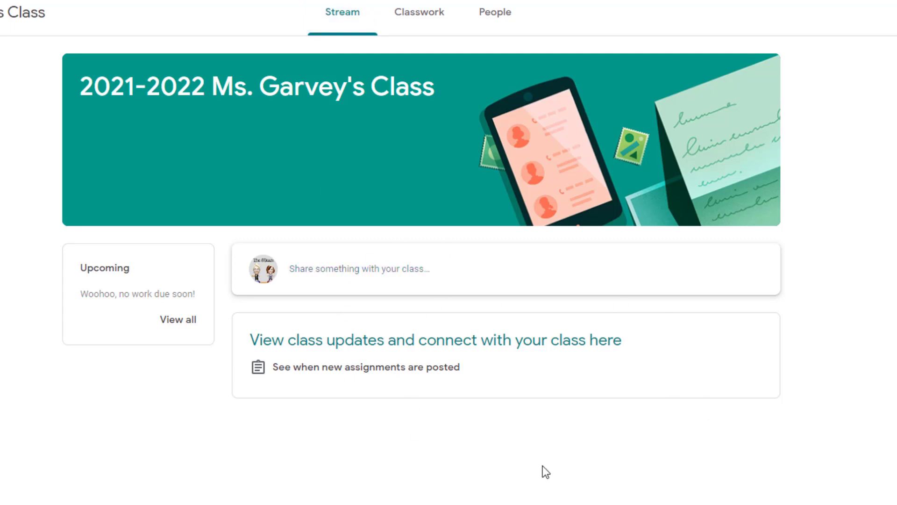
# Look through the class's Classwork and People pages and show the updated posts in the Stream.
pyautogui.click(423, 24)
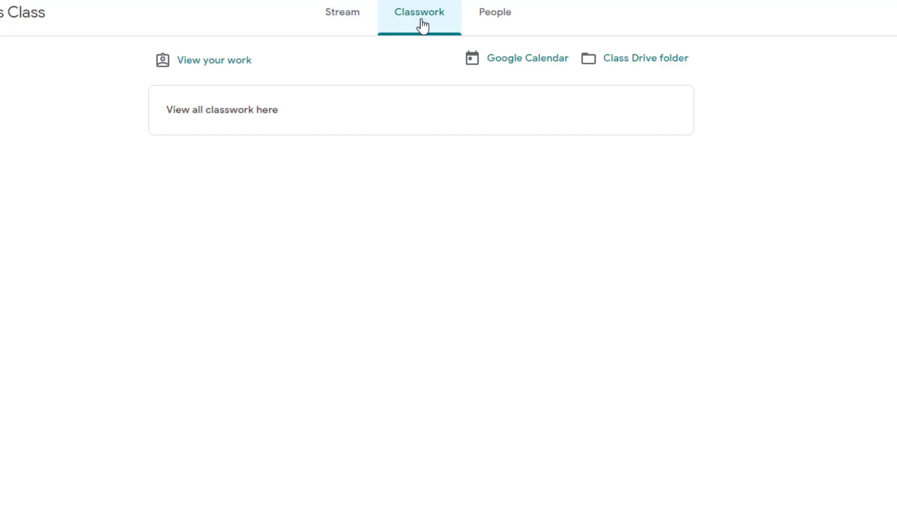
pyautogui.click(501, 28)
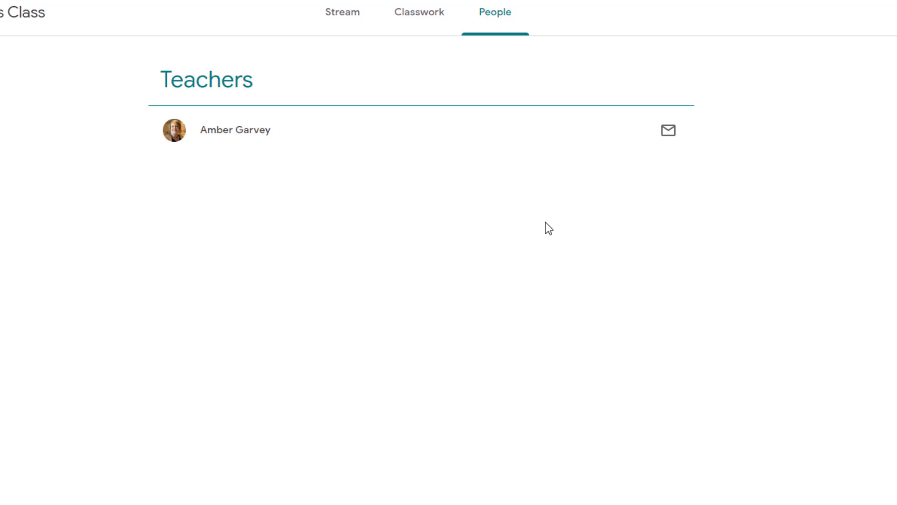
pyautogui.click(356, 14)
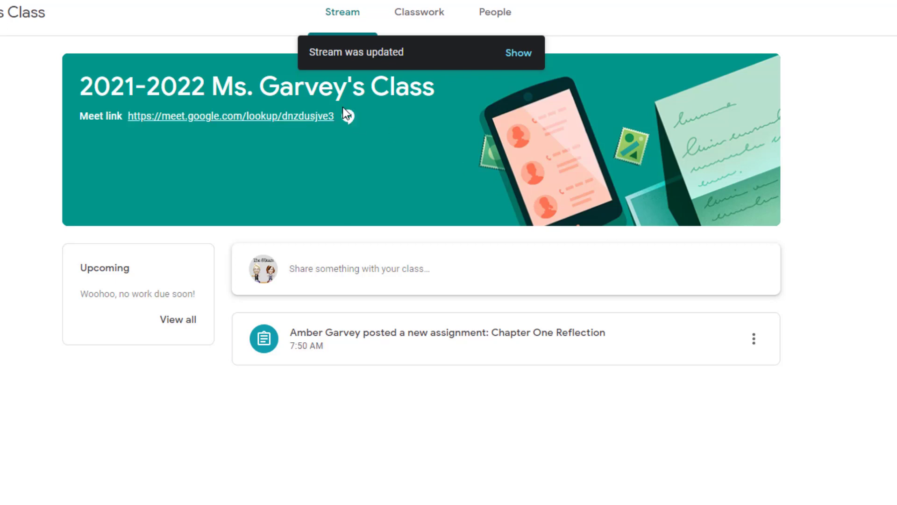
pyautogui.click(518, 53)
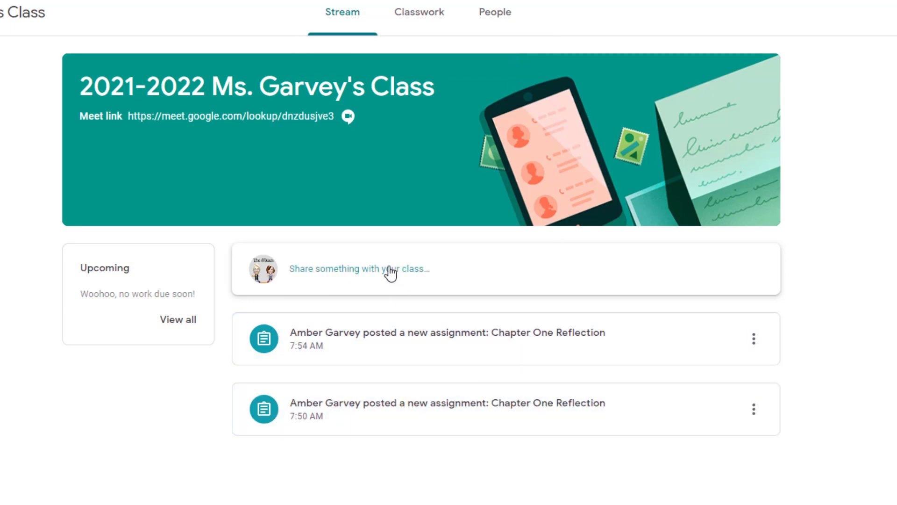
# Open the Chapter One Reflection assignment under Charlie & the Chocolate Factory and its attached Google Docs question sheet.
pyautogui.click(440, 13)
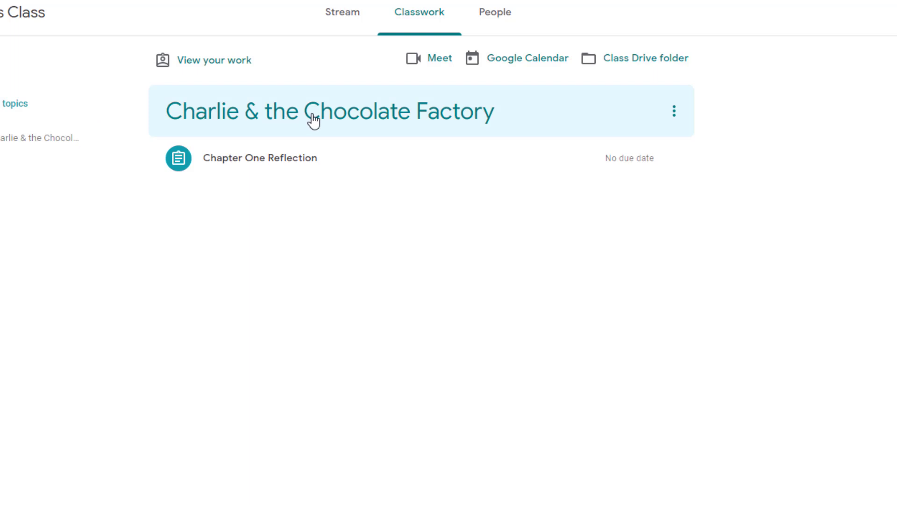
pyautogui.click(314, 167)
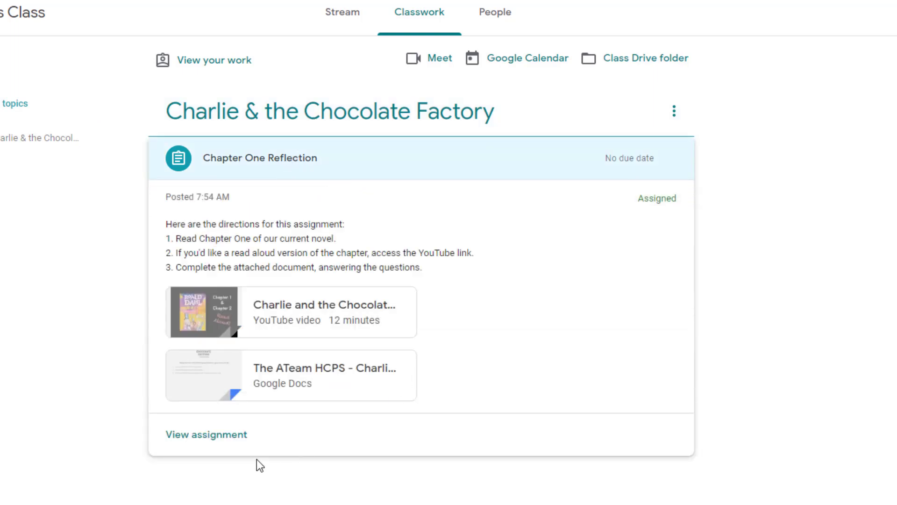
pyautogui.click(232, 442)
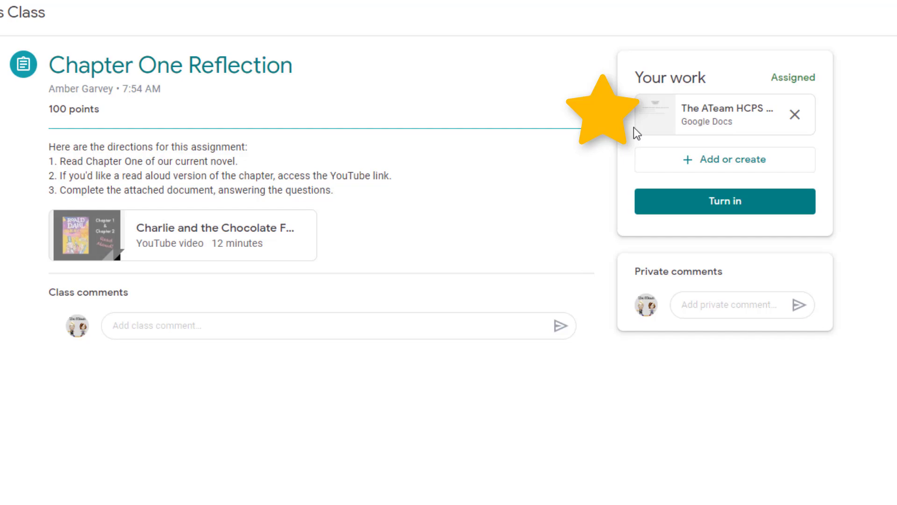
pyautogui.click(720, 117)
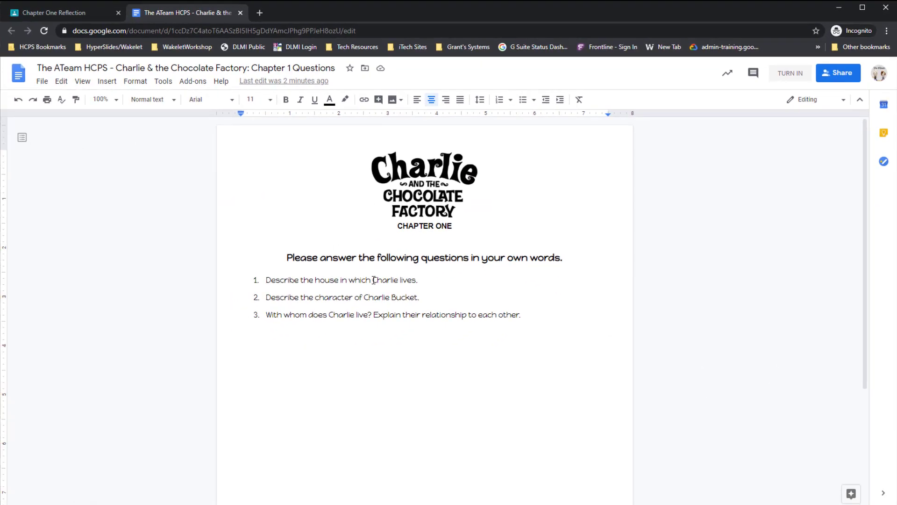
# Answer question 1 about Charlie's house with "Here is my description." and dismiss the Smart Compose tip.
pyautogui.click(440, 279)
pyautogui.write("Here's my d")
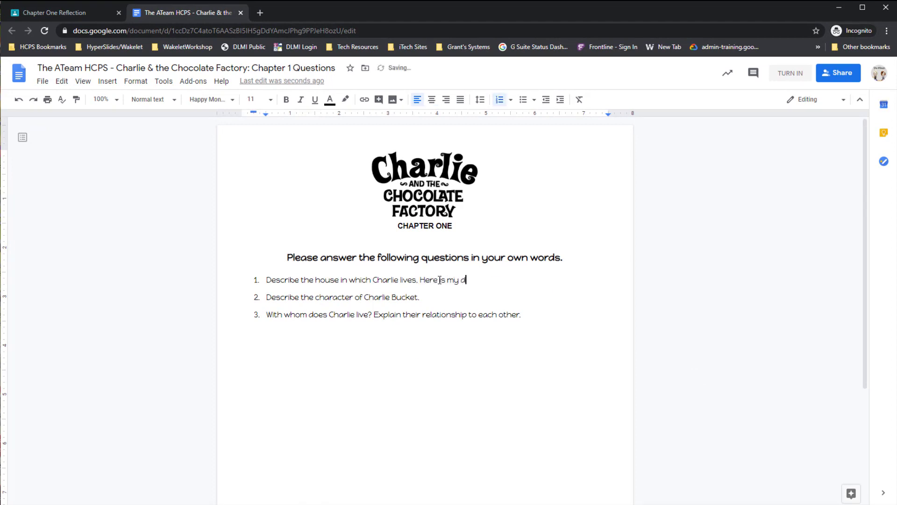
pyautogui.press('BackSpace')
pyautogui.press('BackSpace')
pyautogui.press('BackSpace')
pyautogui.press('BackSpace')
pyautogui.press('BackSpace')
pyautogui.press('BackSpace')
pyautogui.press('BackSpace')
pyautogui.write(' is my description')
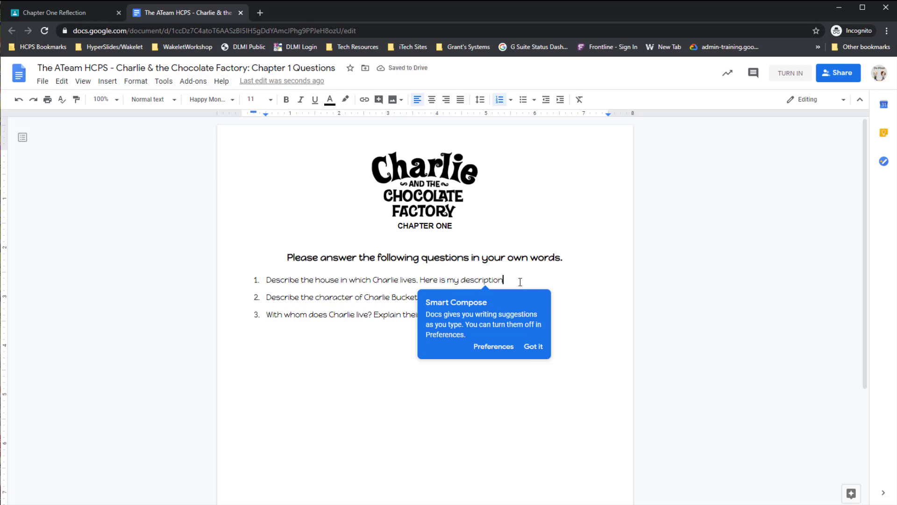
pyautogui.click(535, 348)
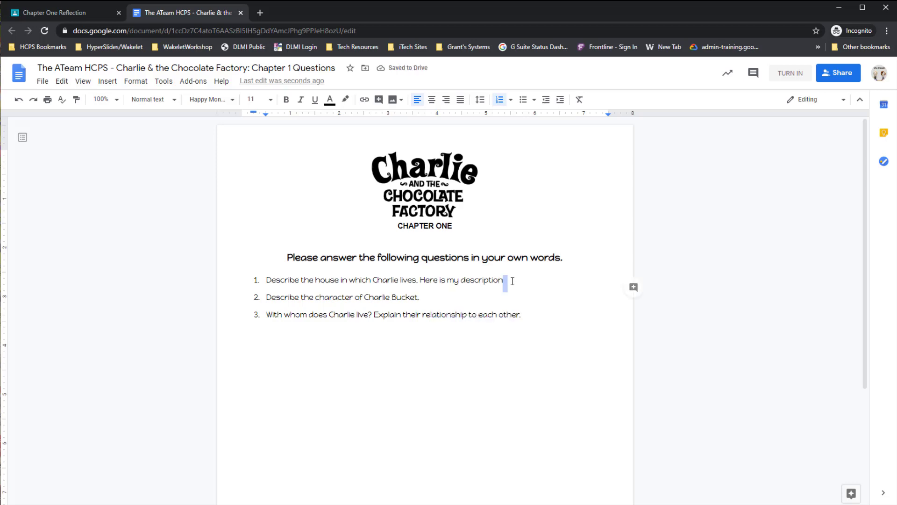
pyautogui.write('.')
# Close the document, reopen it from the assignment, and turn it in for Chapter One Reflection.
pyautogui.click(241, 13)
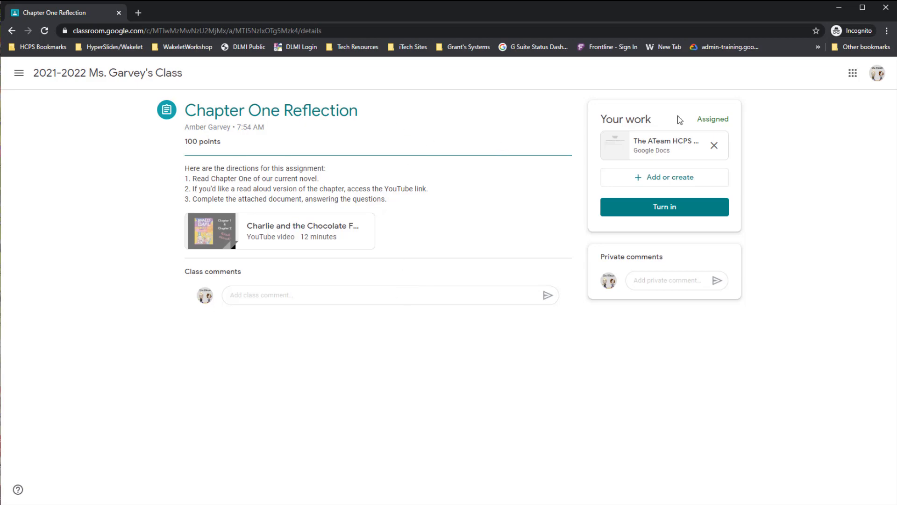
pyautogui.click(659, 142)
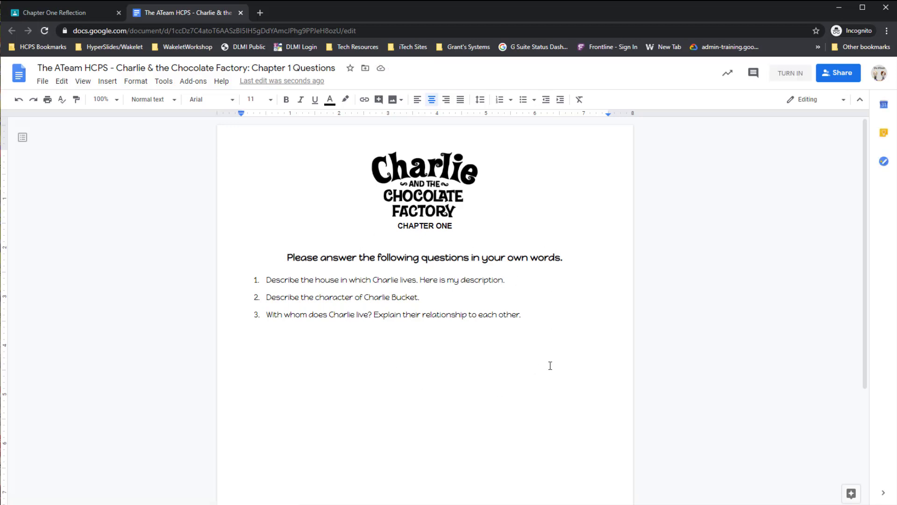
pyautogui.click(791, 72)
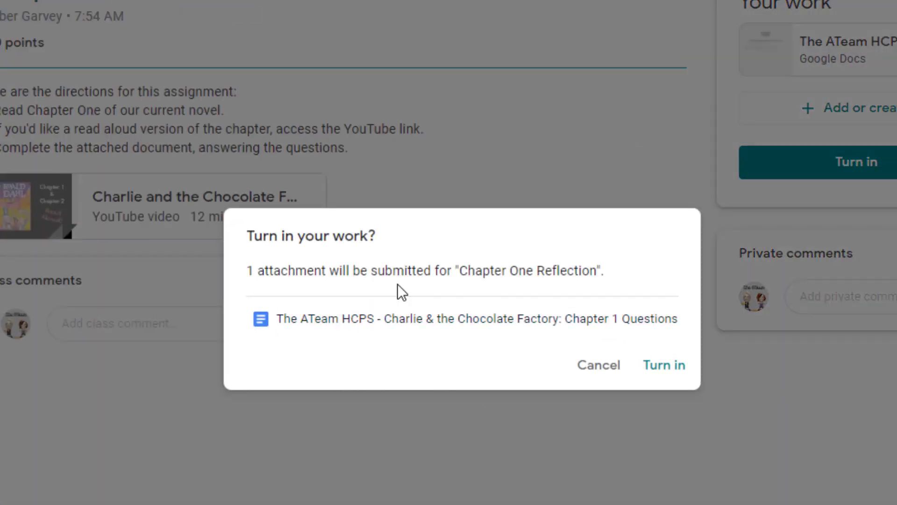
pyautogui.click(681, 373)
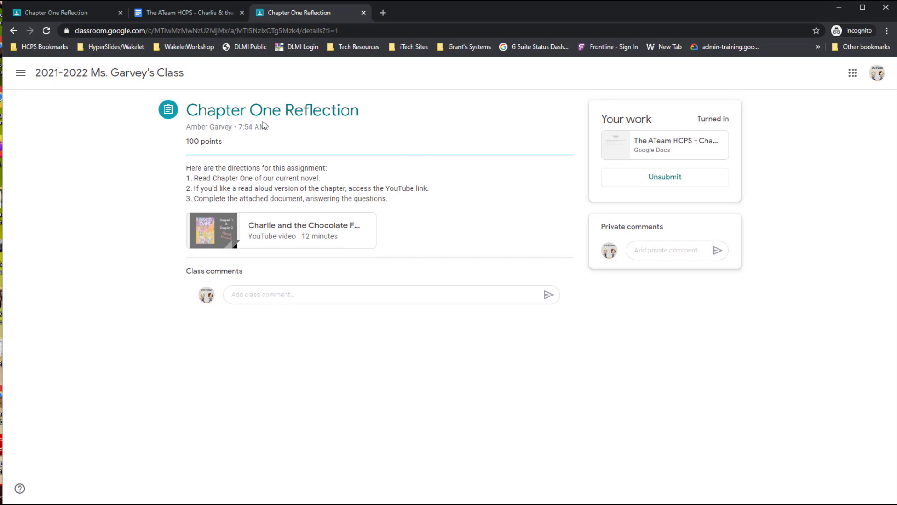
# Check the Chapter One Reflection assignment's status in Classwork, and filter the student's own work list by Missing.
pyautogui.click(113, 75)
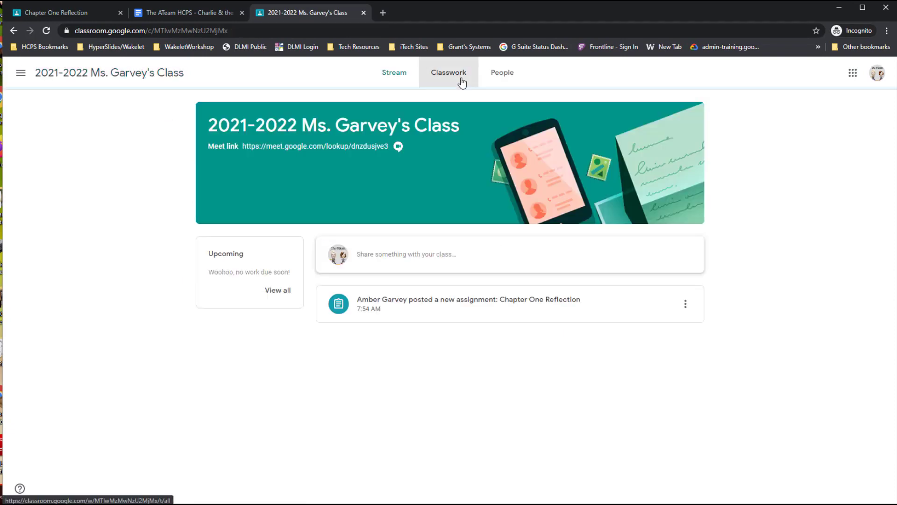
pyautogui.click(460, 78)
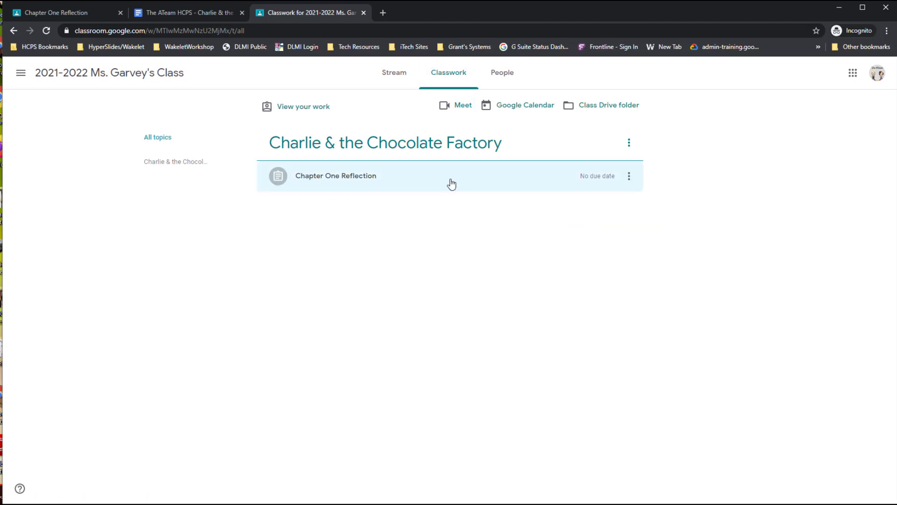
pyautogui.click(451, 183)
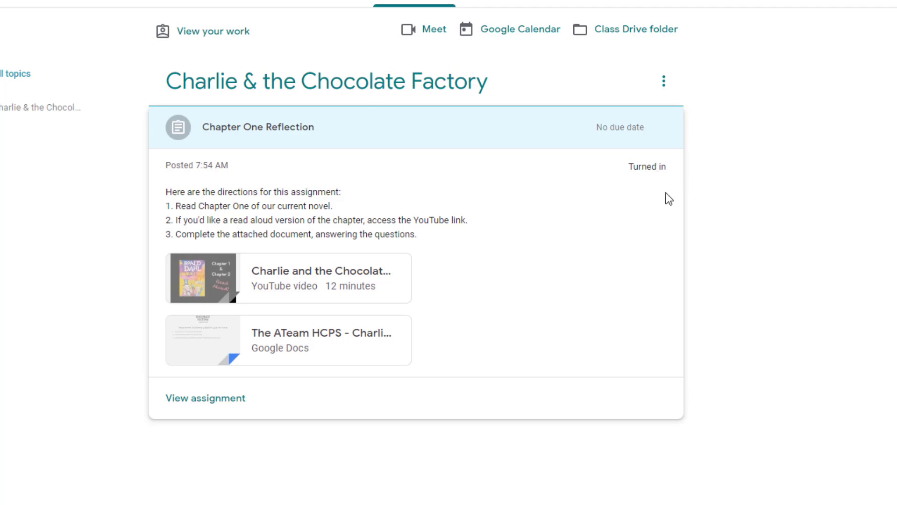
pyautogui.click(465, 145)
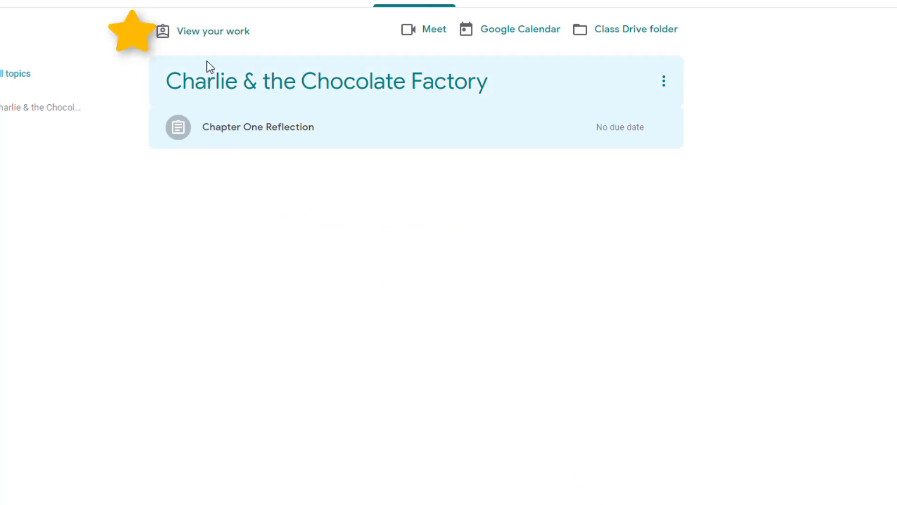
pyautogui.click(201, 38)
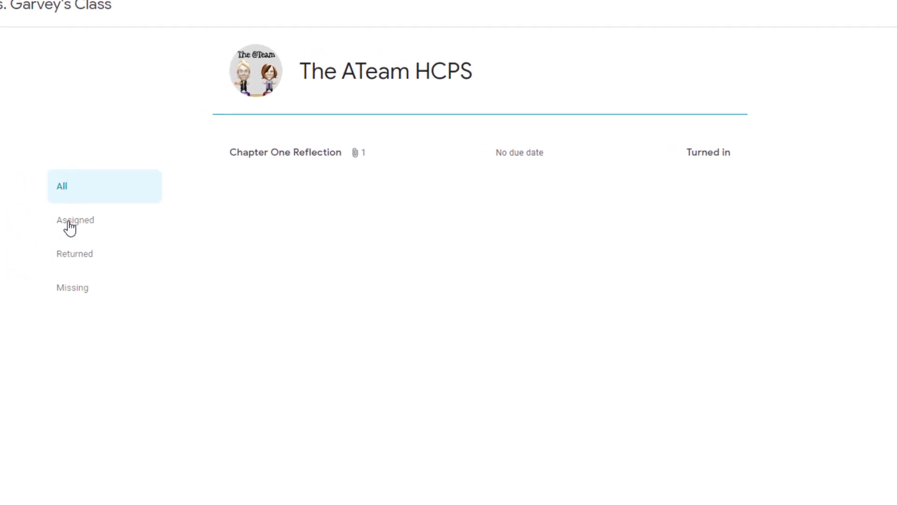
pyautogui.click(72, 294)
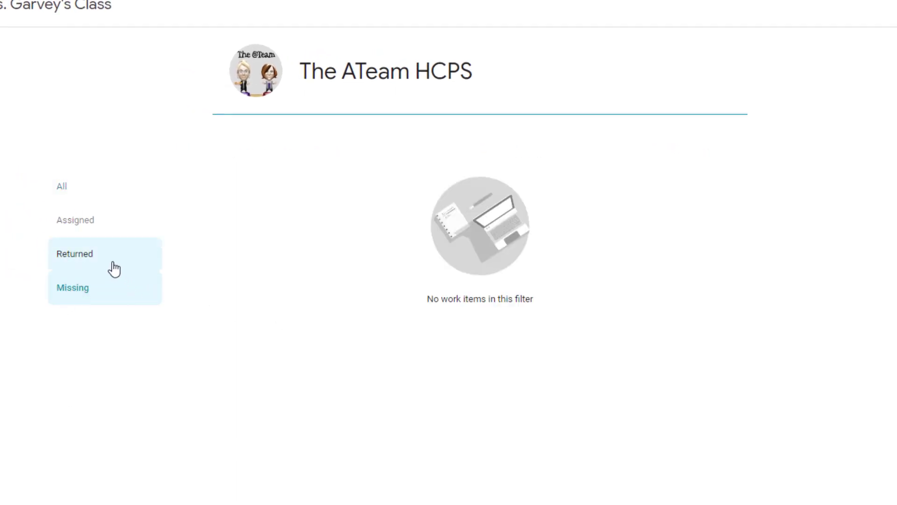
# Filter the student's own work list by Assigned and by All, and return to the class stream.
pyautogui.click(93, 222)
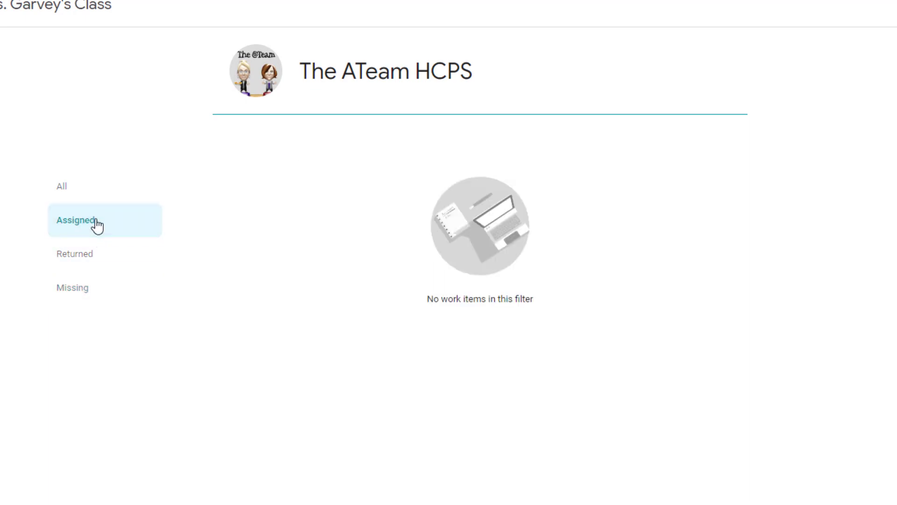
pyautogui.click(80, 189)
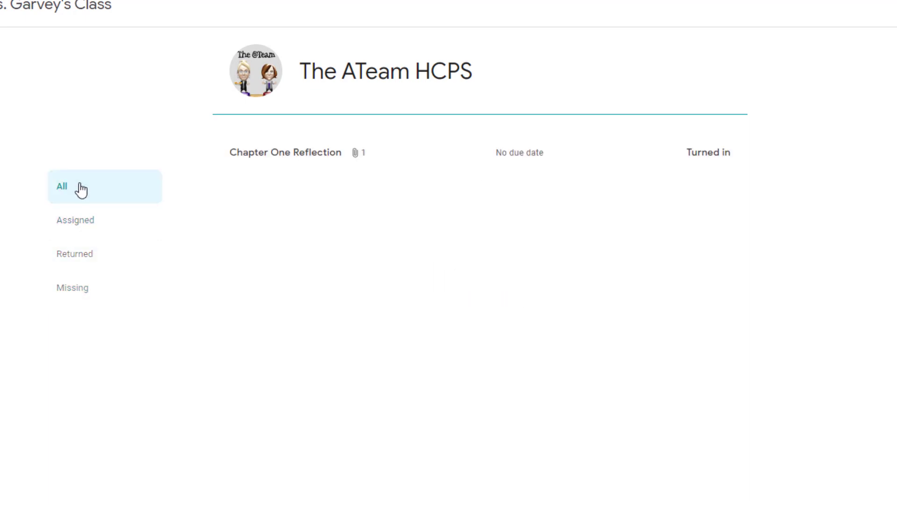
pyautogui.click(92, 12)
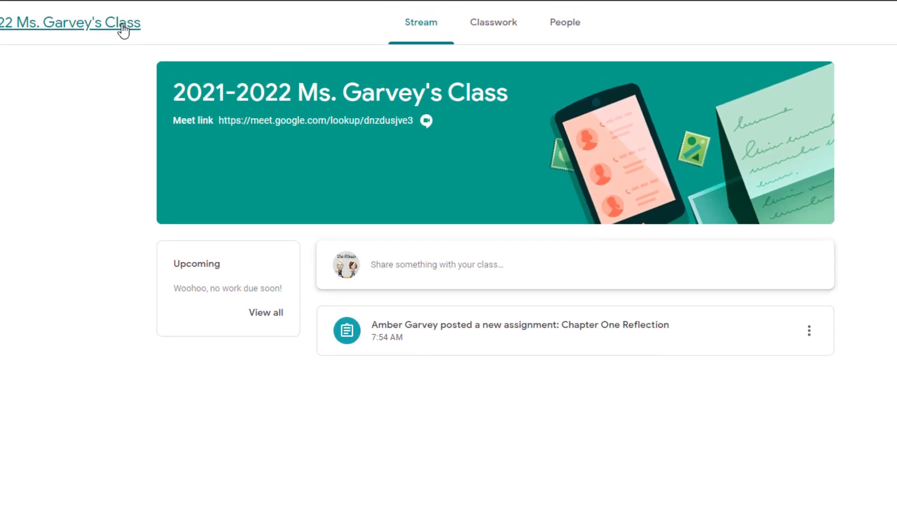
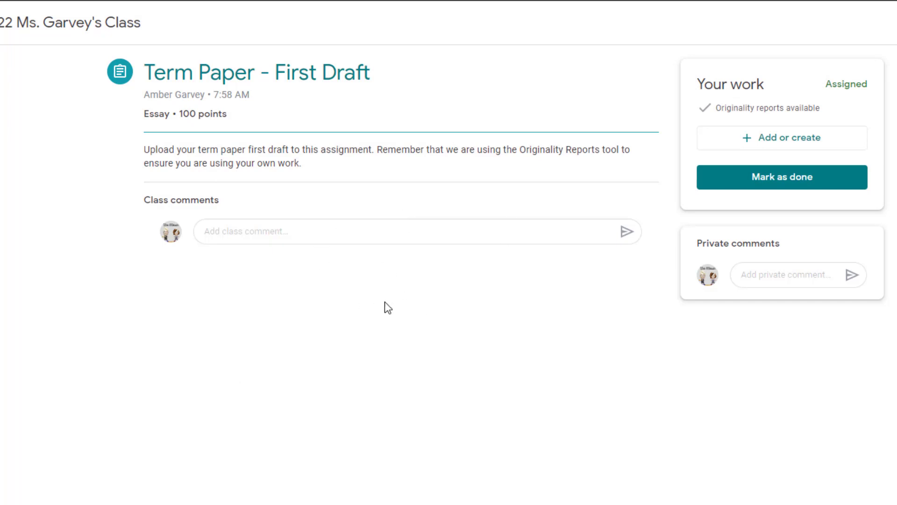
# Create a new Google Docs file for the Term Paper - First Draft assignment, enter "Osi oi dfo jsif osjf" in it, and close the document.
pyautogui.click(760, 140)
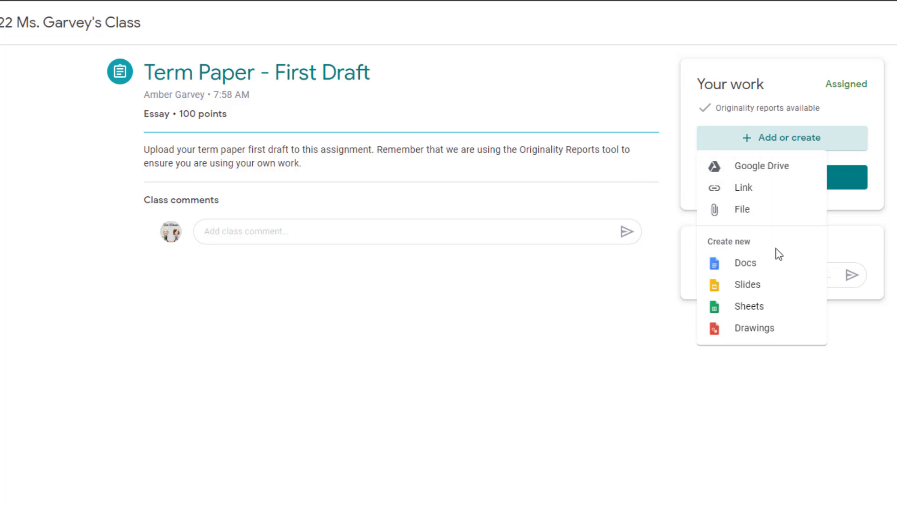
pyautogui.click(778, 273)
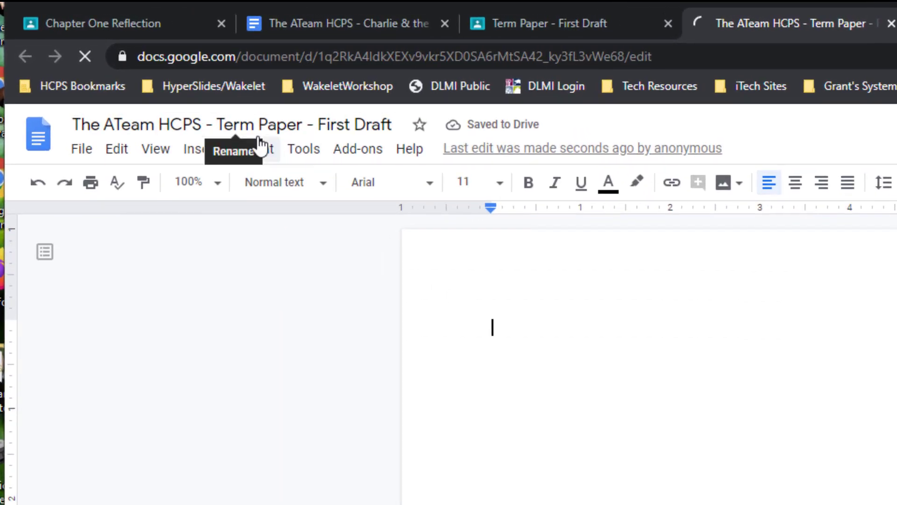
pyautogui.doubleClick(550, 317)
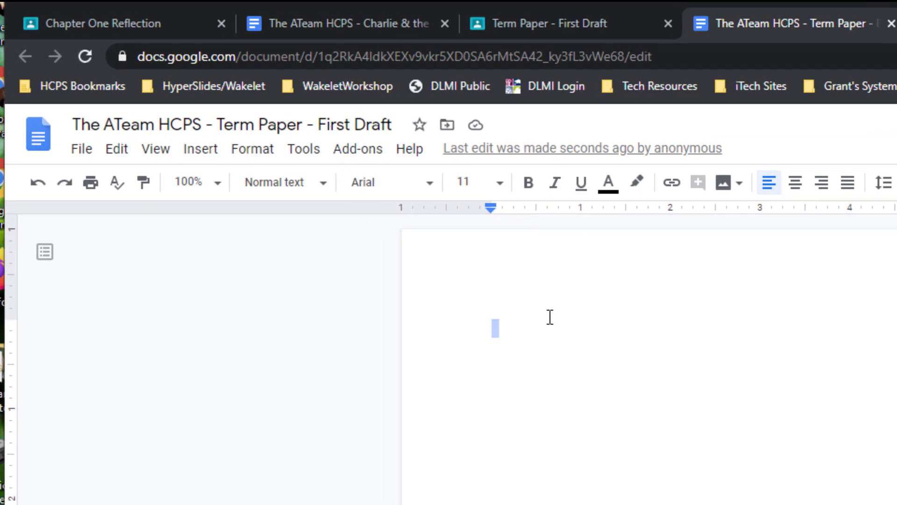
pyautogui.write('Osi oi dfo jsif osjf')
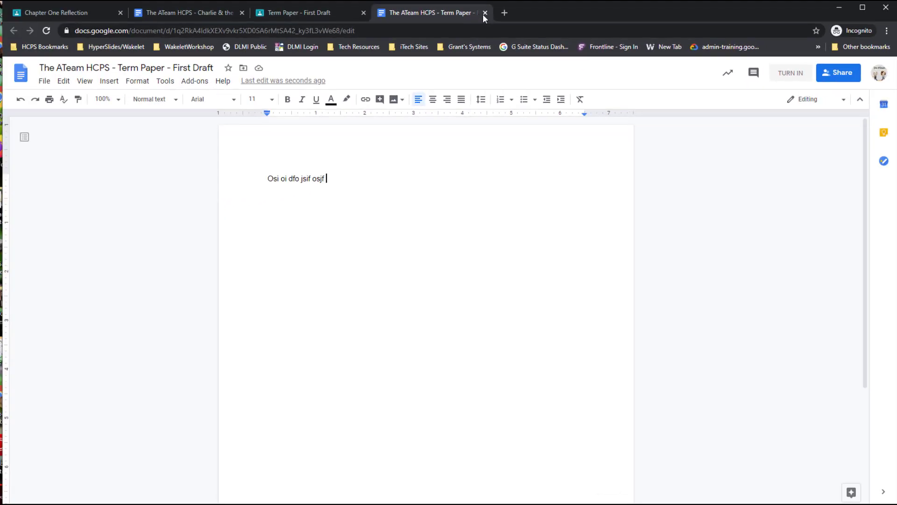
pyautogui.click(486, 13)
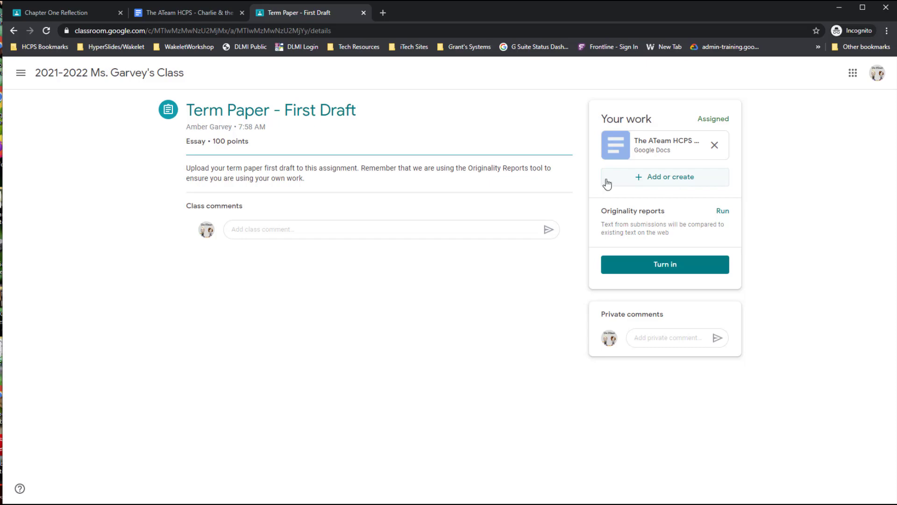
pyautogui.click(667, 180)
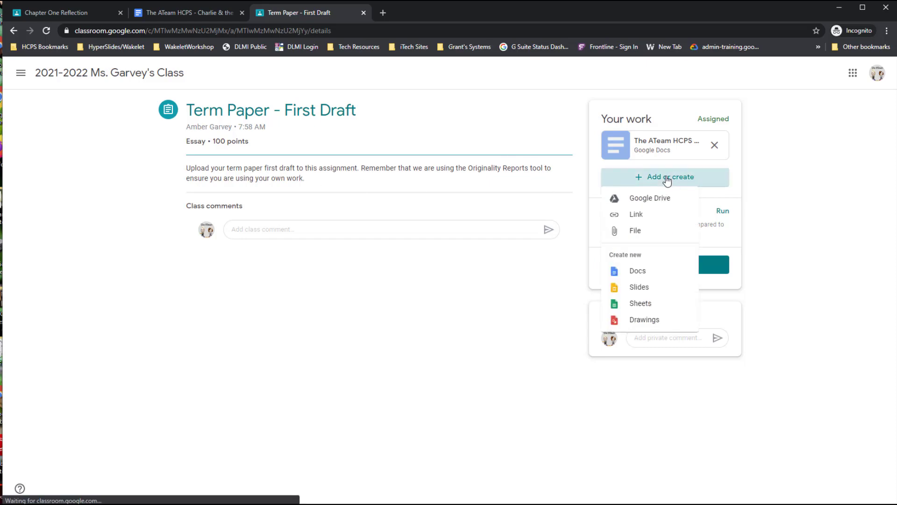
pyautogui.click(653, 222)
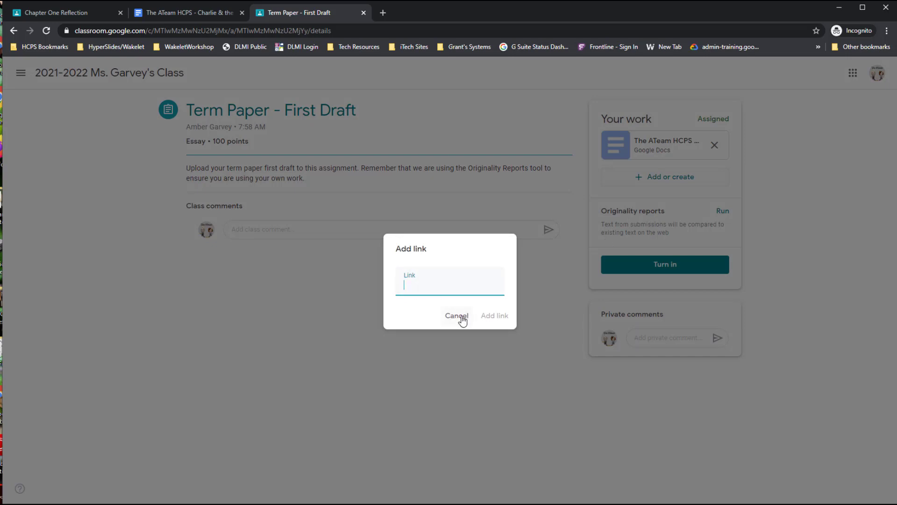
pyautogui.click(453, 321)
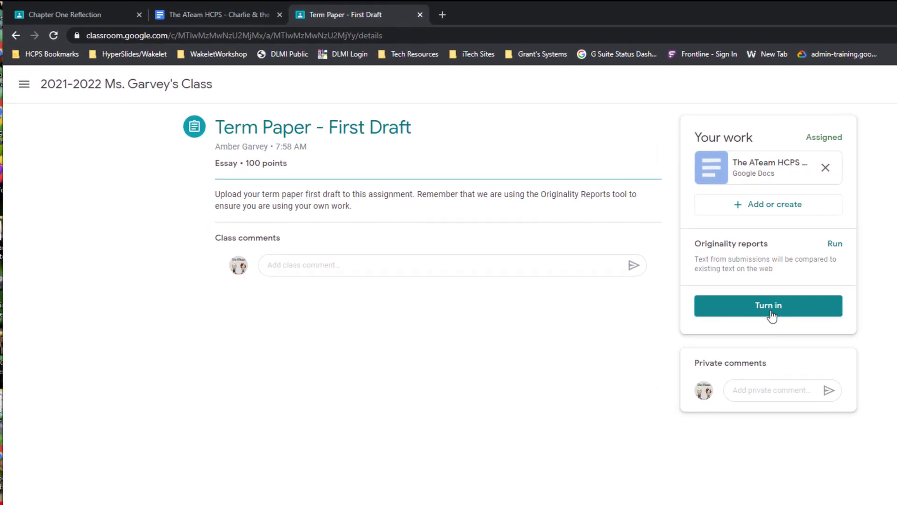
# Turn in Term Paper - First Draft without running an originality report, and check its status in the class's Classwork.
pyautogui.click(771, 316)
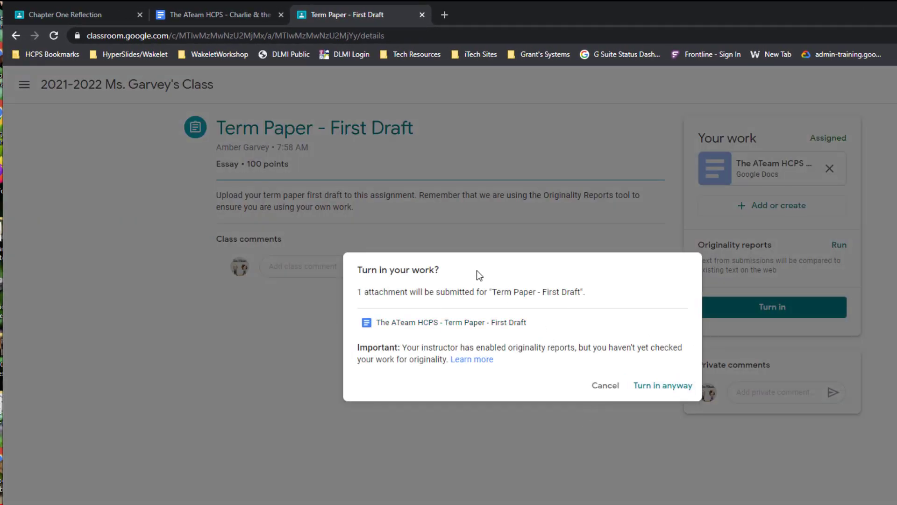
pyautogui.click(661, 387)
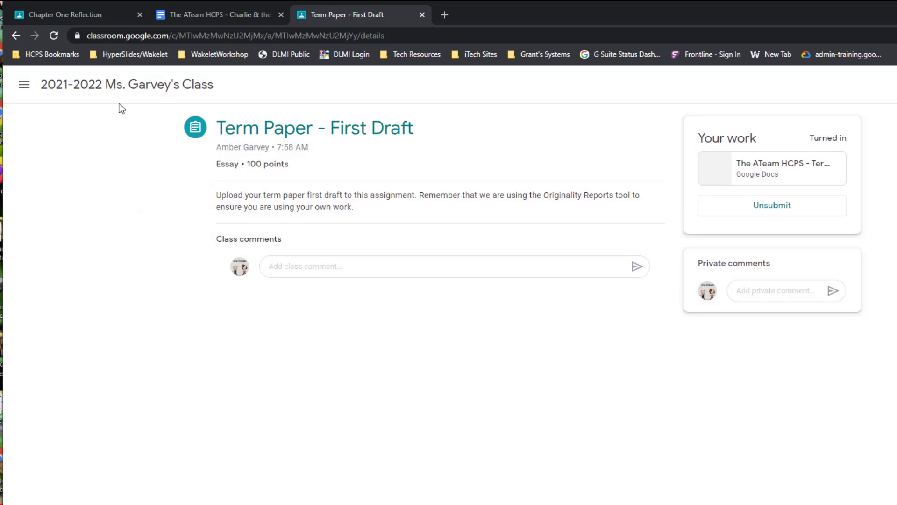
pyautogui.click(120, 89)
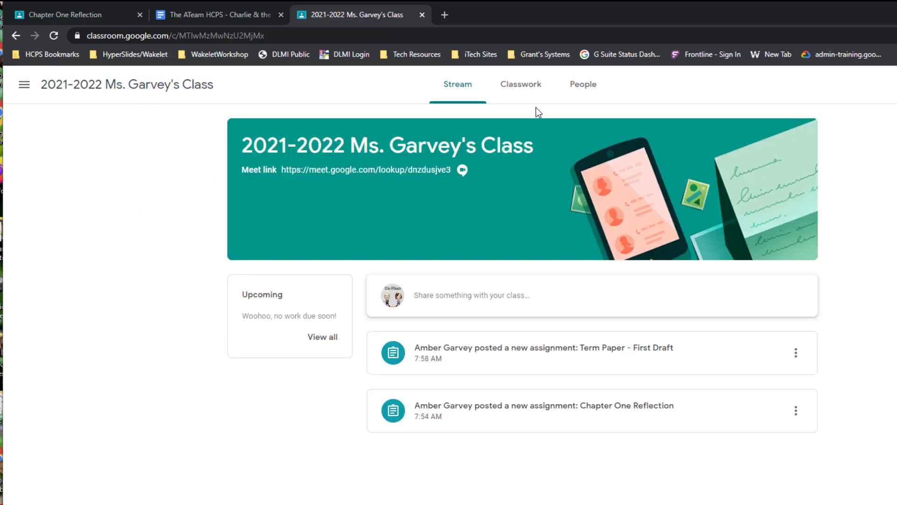
pyautogui.click(524, 91)
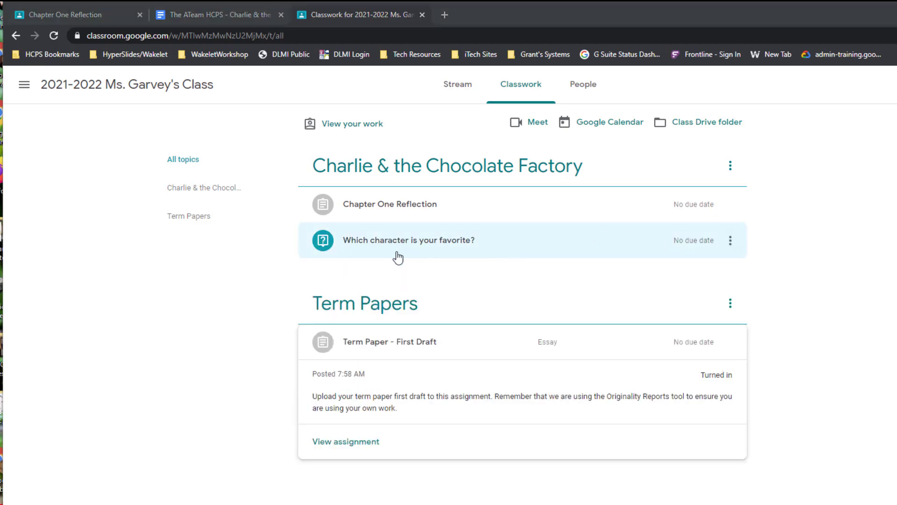
# Answer the question "Which character is your favorite?" with Grandpa George and turn in the answer.
pyautogui.click(330, 242)
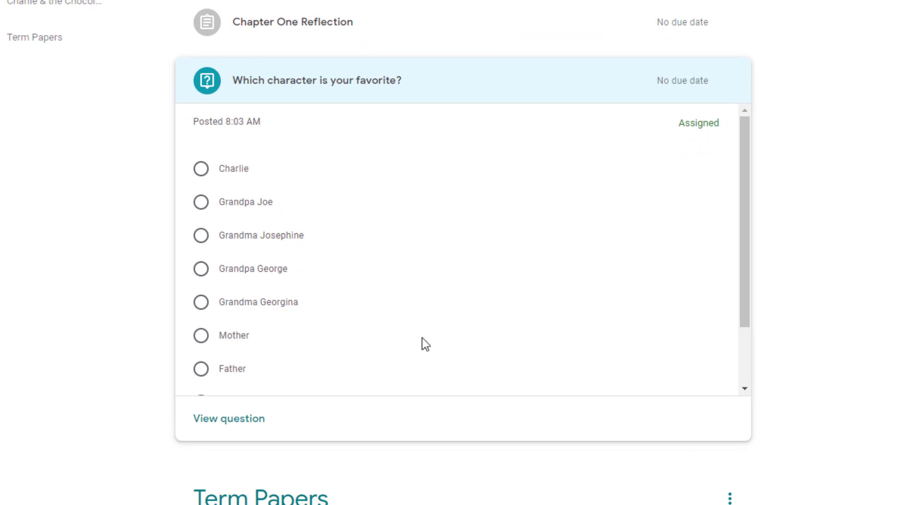
pyautogui.scroll(-2, 511, 257)
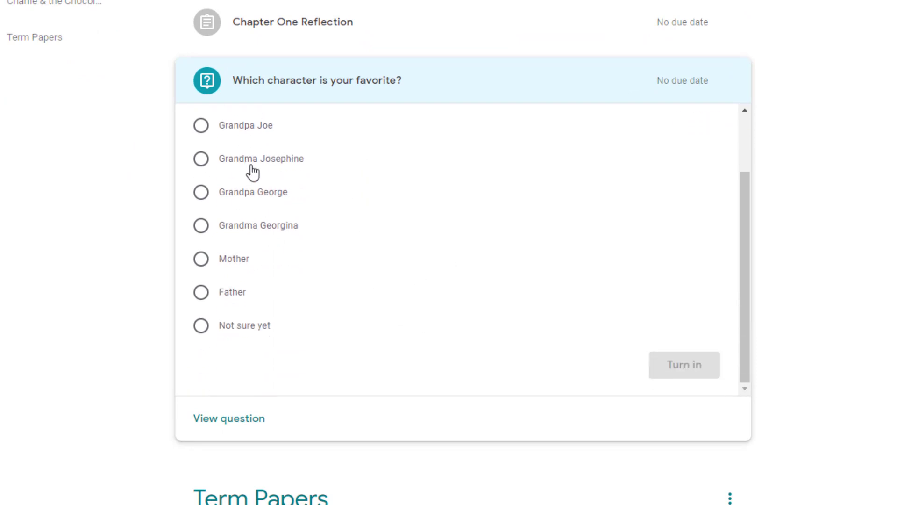
pyautogui.scroll(2, 732, 240)
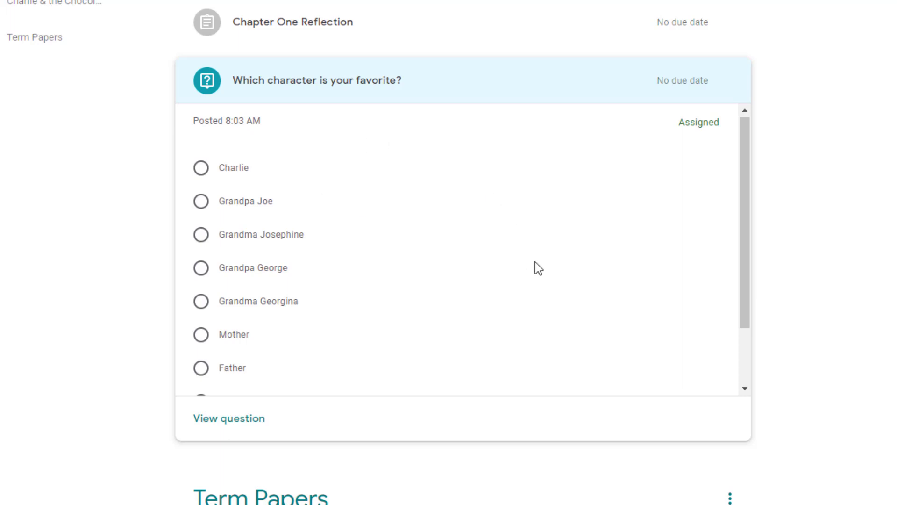
pyautogui.scroll(-1, 538, 268)
pyautogui.scroll(-2, 537, 265)
pyautogui.scroll(3, 537, 268)
pyautogui.click(201, 268)
pyautogui.scroll(-2, 533, 295)
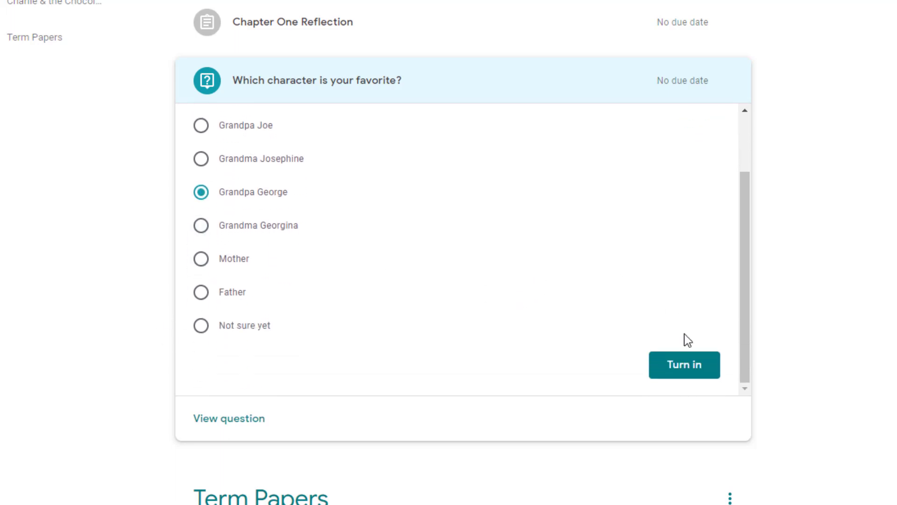
pyautogui.click(687, 367)
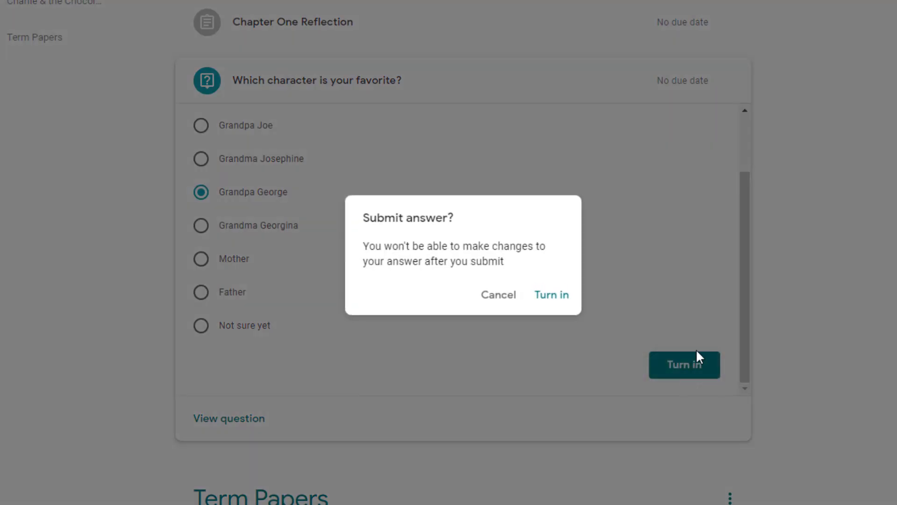
pyautogui.click(568, 293)
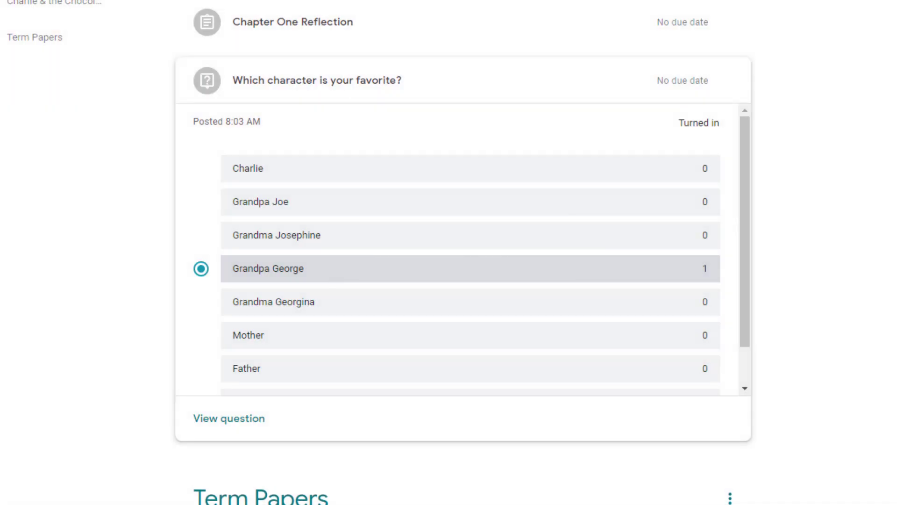
# Collapse the favorite character question, reopen it to review the class results, and collapse it again.
pyautogui.click(216, 83)
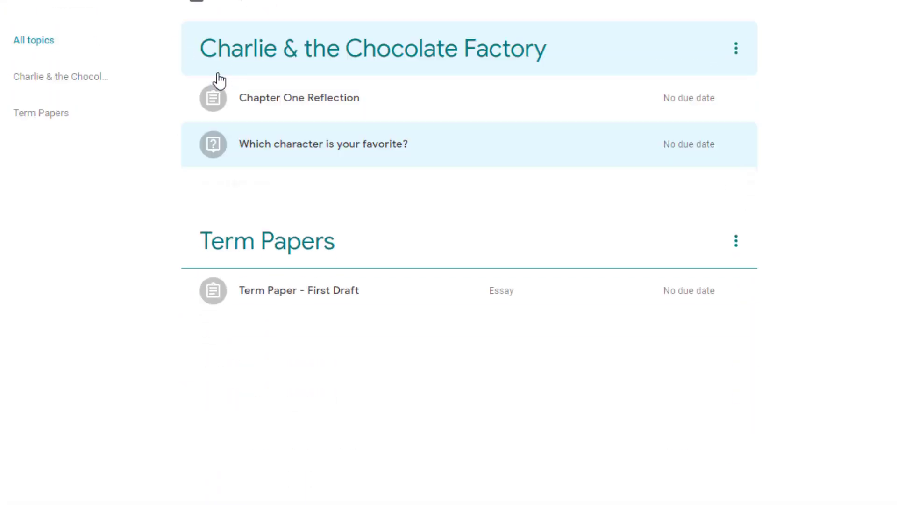
pyautogui.click(264, 142)
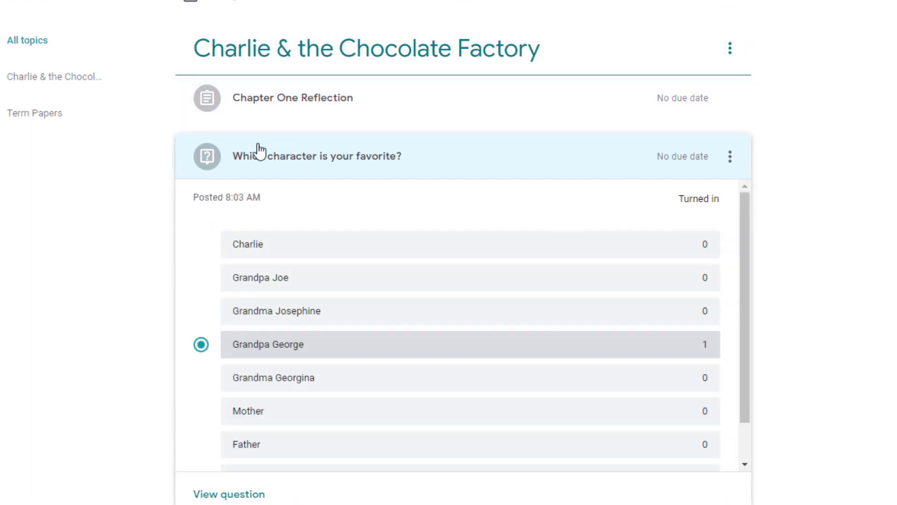
pyautogui.click(259, 153)
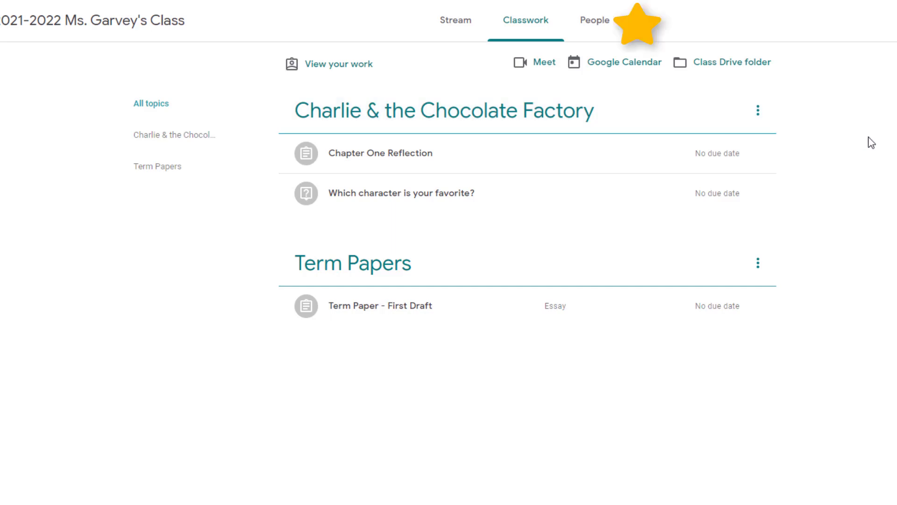
# Draft an email to the teacher from the class's People list with subject "fgdfg" and message "dfgdfgdfg", and discard the draft.
pyautogui.click(602, 22)
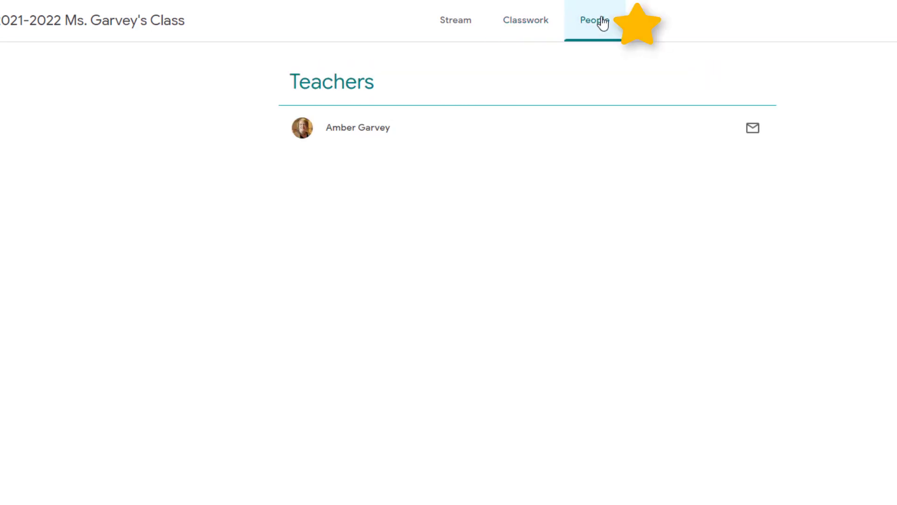
pyautogui.click(753, 136)
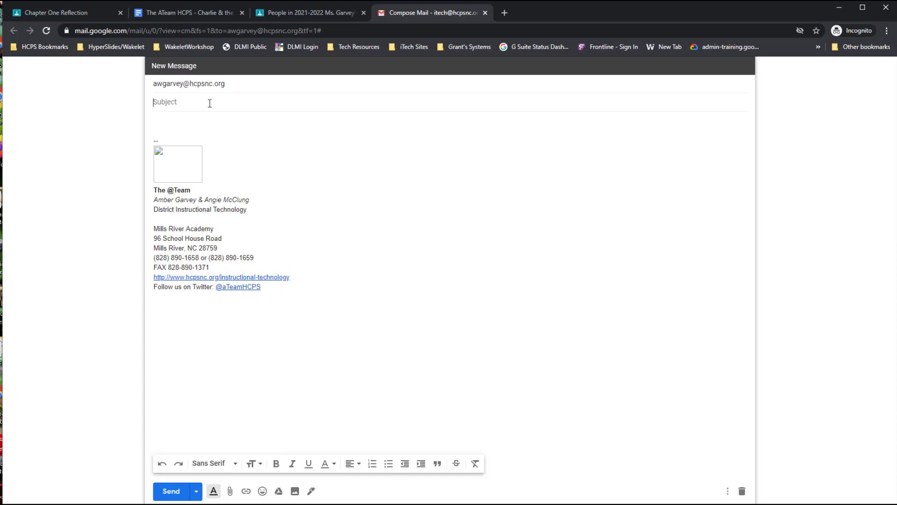
pyautogui.click(186, 103)
pyautogui.write('fgdfg')
pyautogui.click(190, 126)
pyautogui.write('dfgdfgdfg')
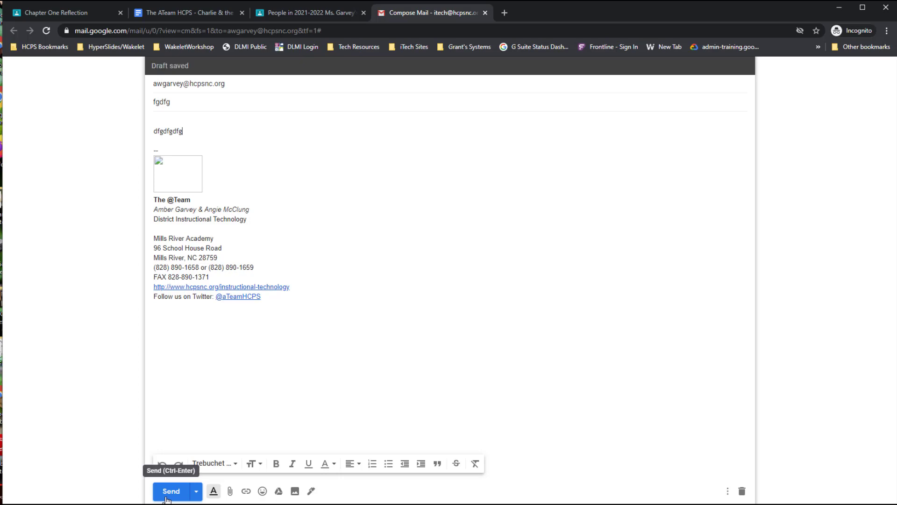
pyautogui.click(742, 490)
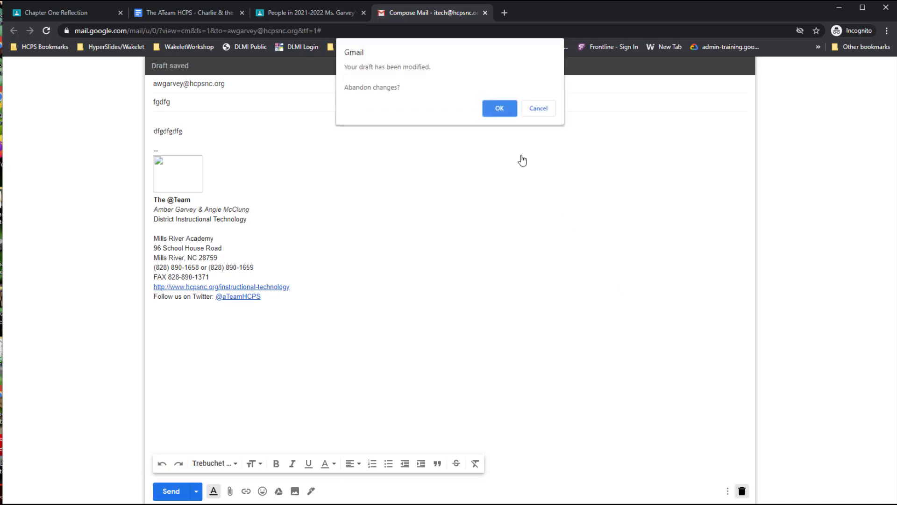
pyautogui.click(498, 108)
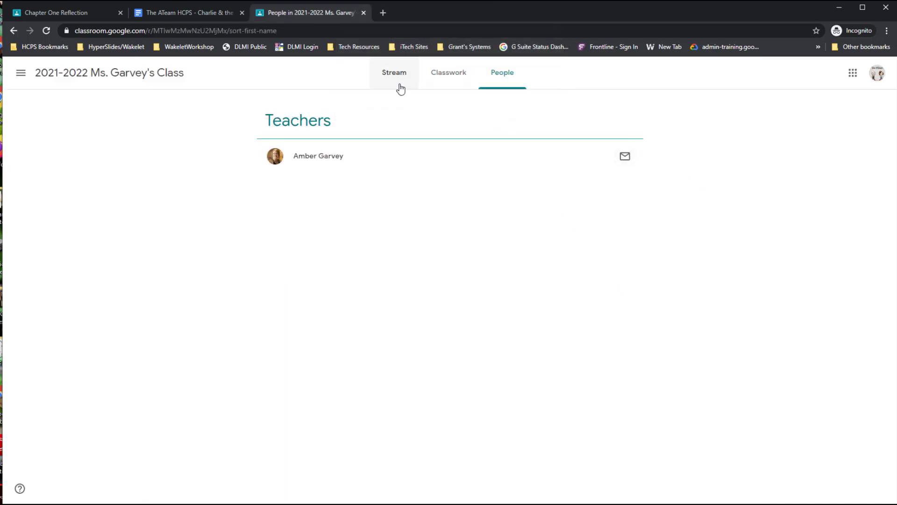
# Load the updated class stream, read the teacher's newest announcement, and open the class's Meet link.
pyautogui.click(401, 88)
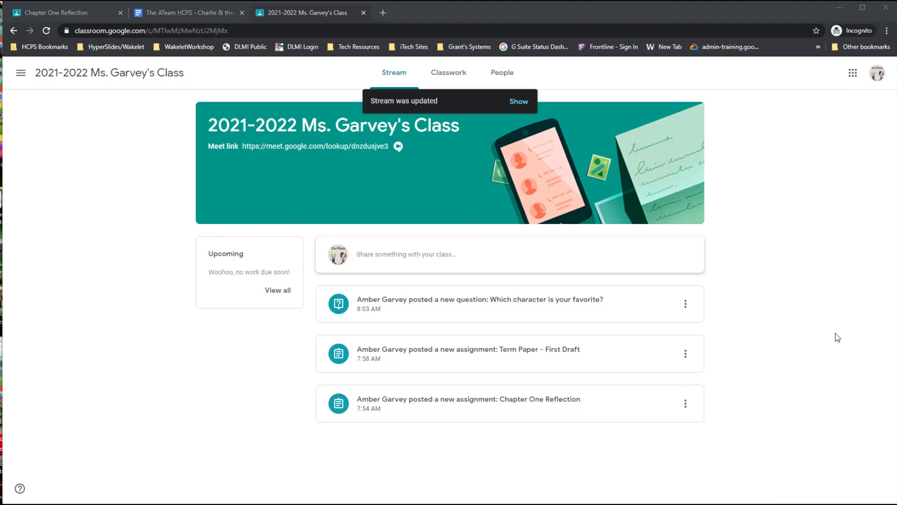
pyautogui.click(523, 101)
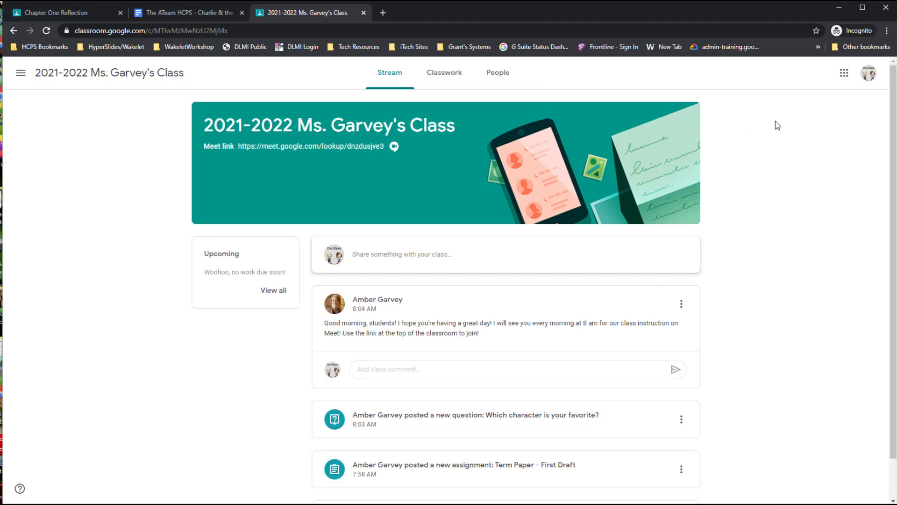
pyautogui.scroll(-1, 497, 318)
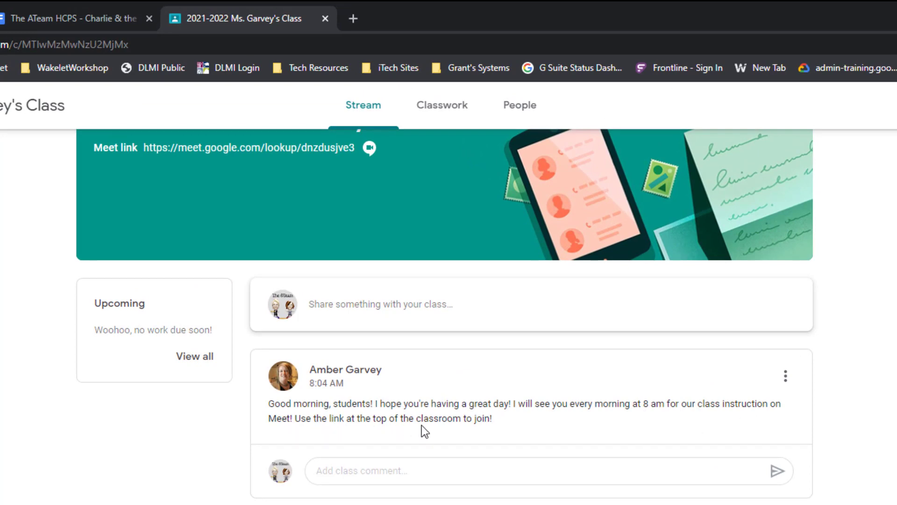
pyautogui.scroll(1, 554, 425)
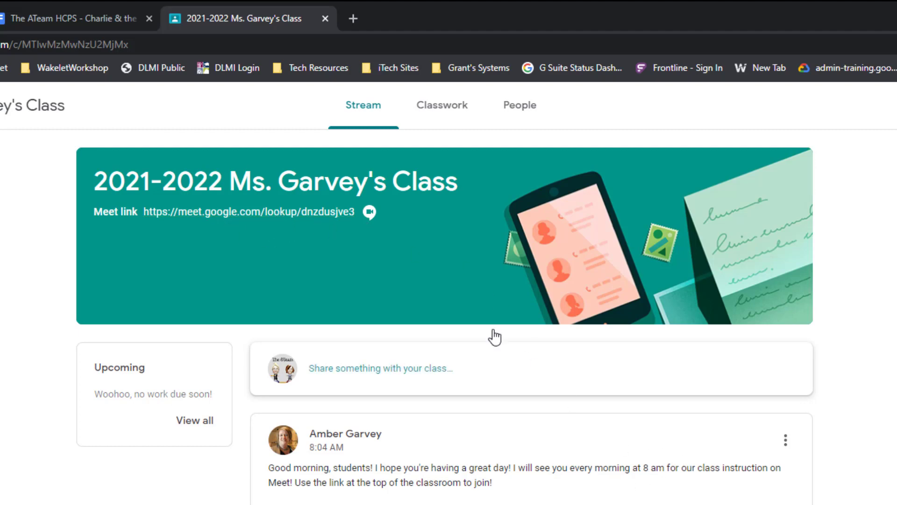
pyautogui.click(284, 212)
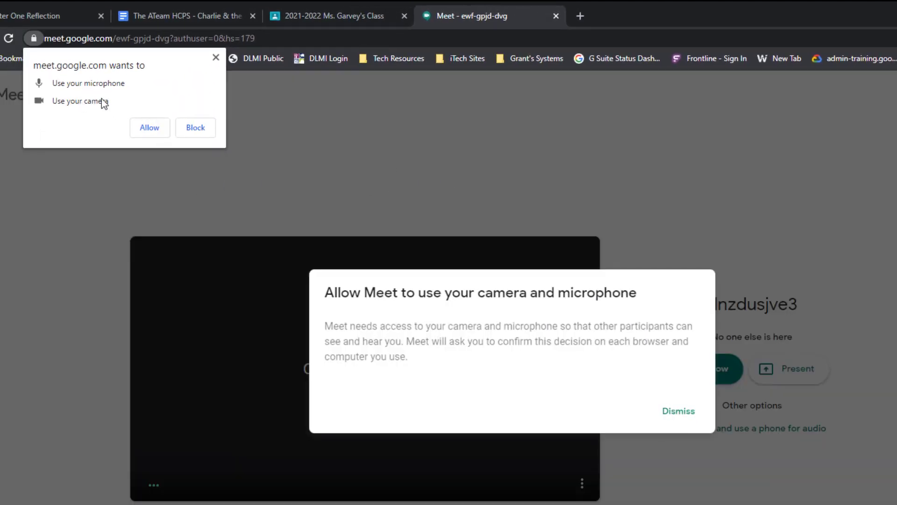
# Grant Google Meet permission to use the microphone and camera.
pyautogui.click(150, 127)
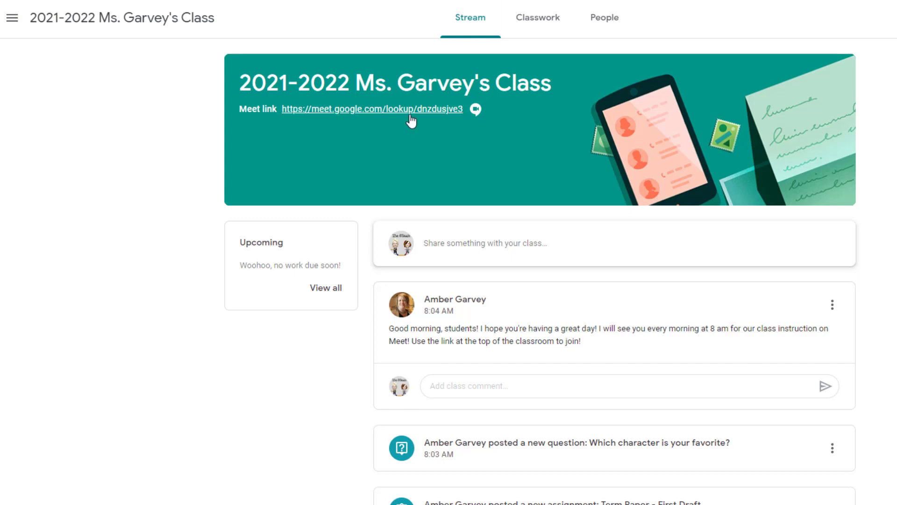
# Review the class's Classwork topics and the People page with the teacher's email option, and return to the class stream.
pyautogui.click(527, 30)
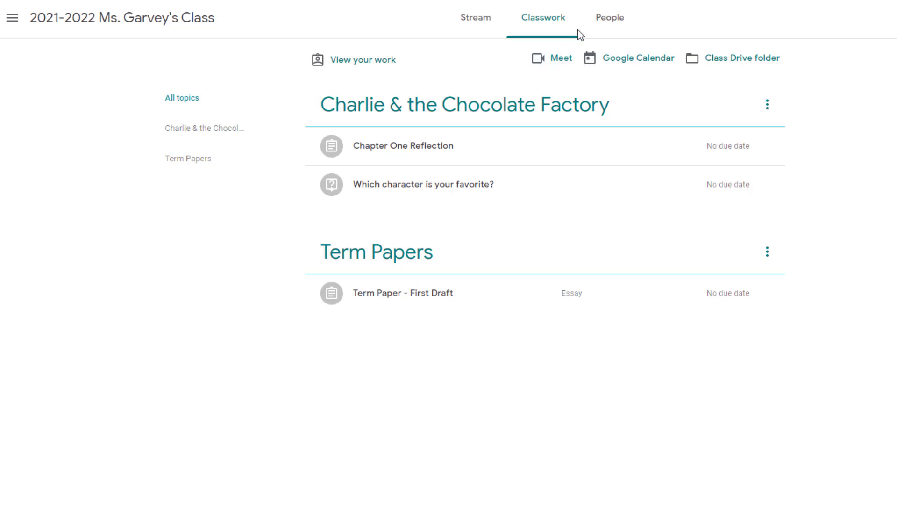
pyautogui.click(616, 20)
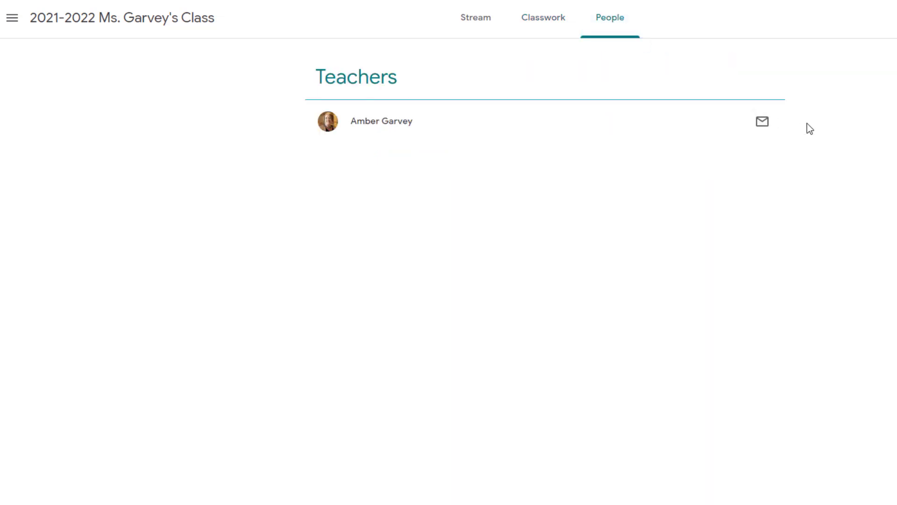
pyautogui.click(461, 27)
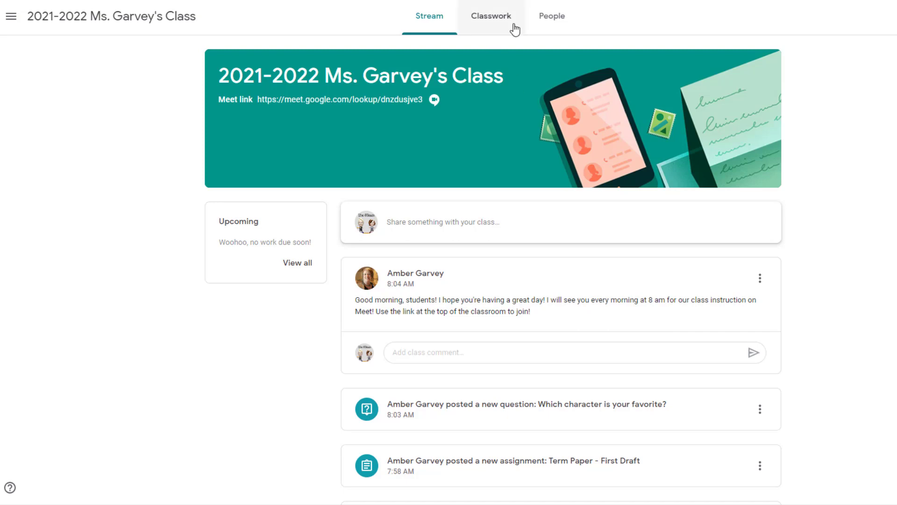
pyautogui.click(552, 18)
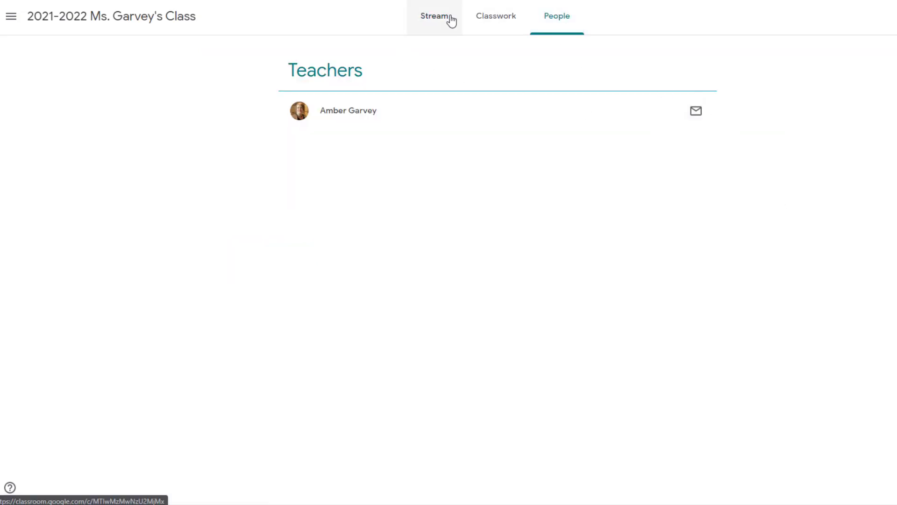
pyautogui.click(418, 23)
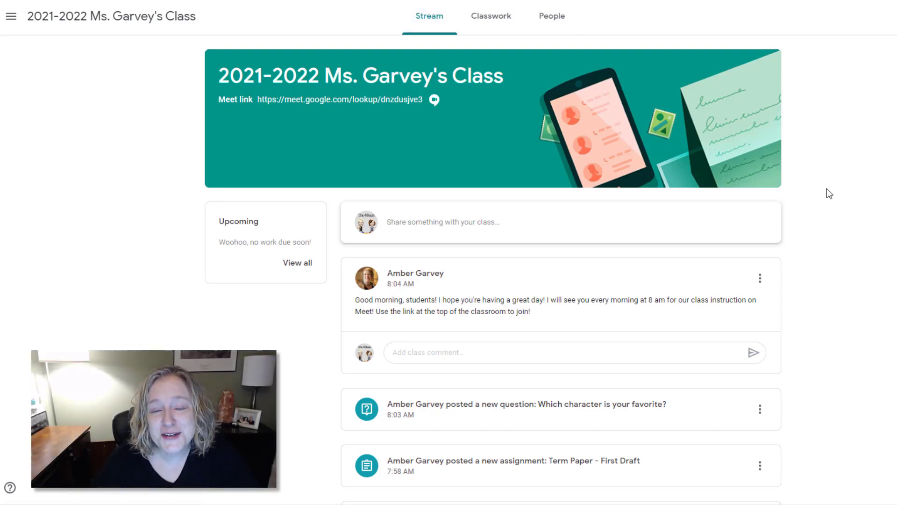